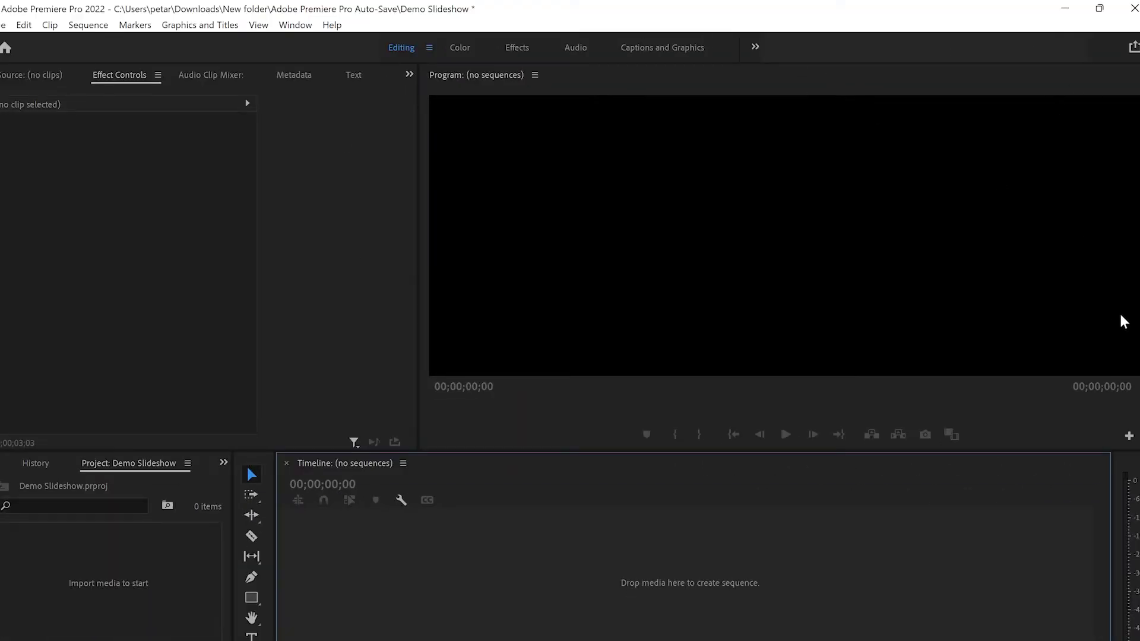
Start a new DSLR 1080p30 sequence from the Project panel and name it Slideshow.
right_click(122, 564)
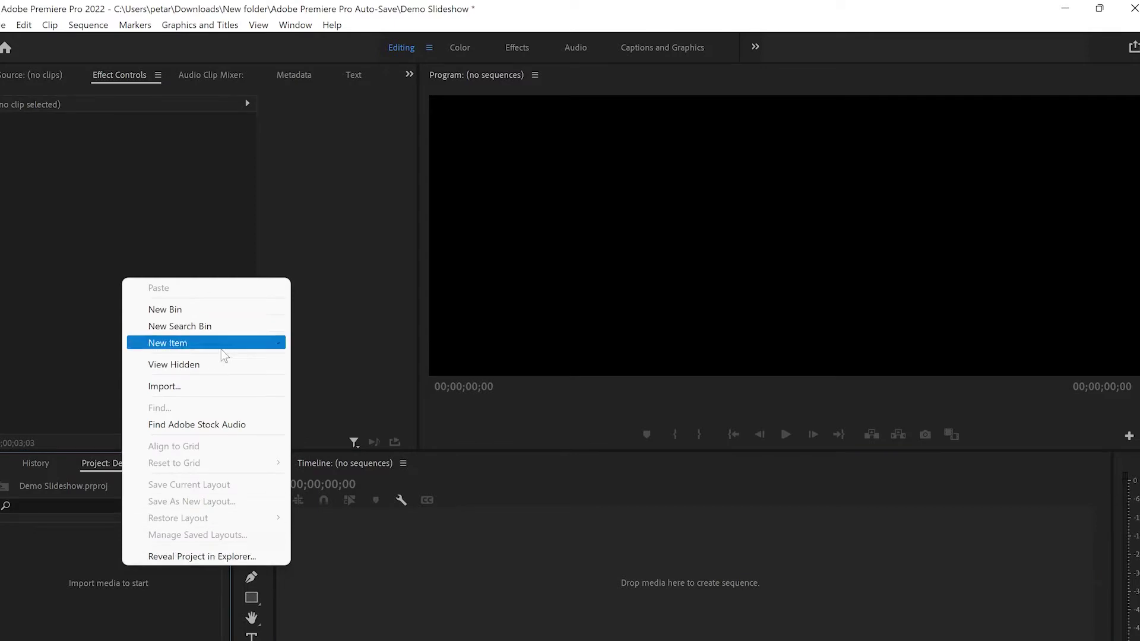
mouse_move(223, 353)
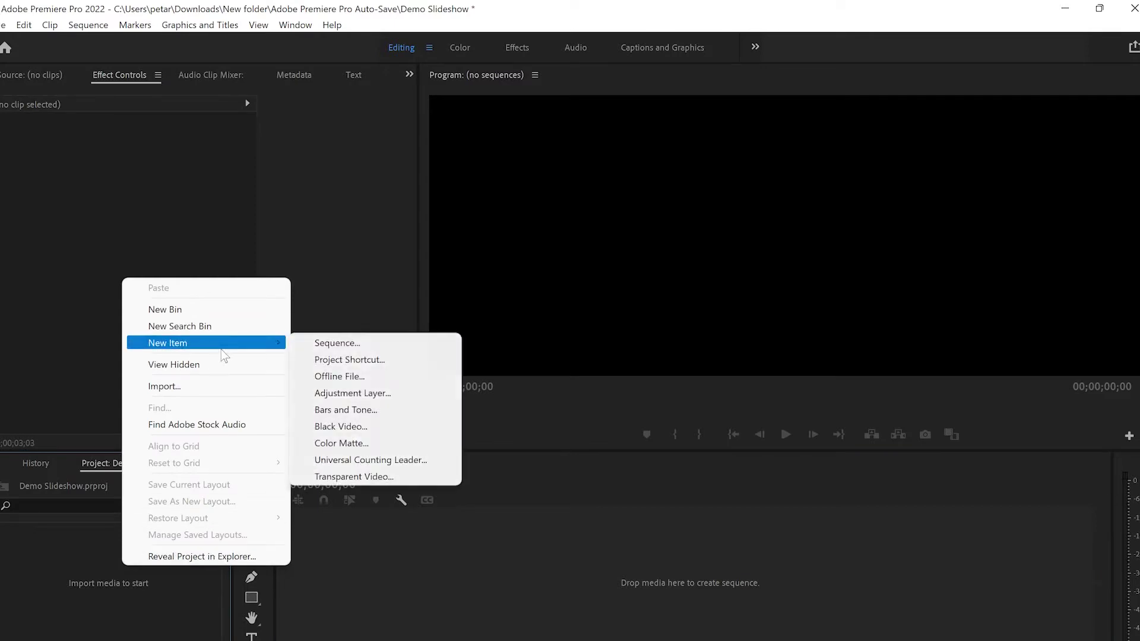
left_click(327, 343)
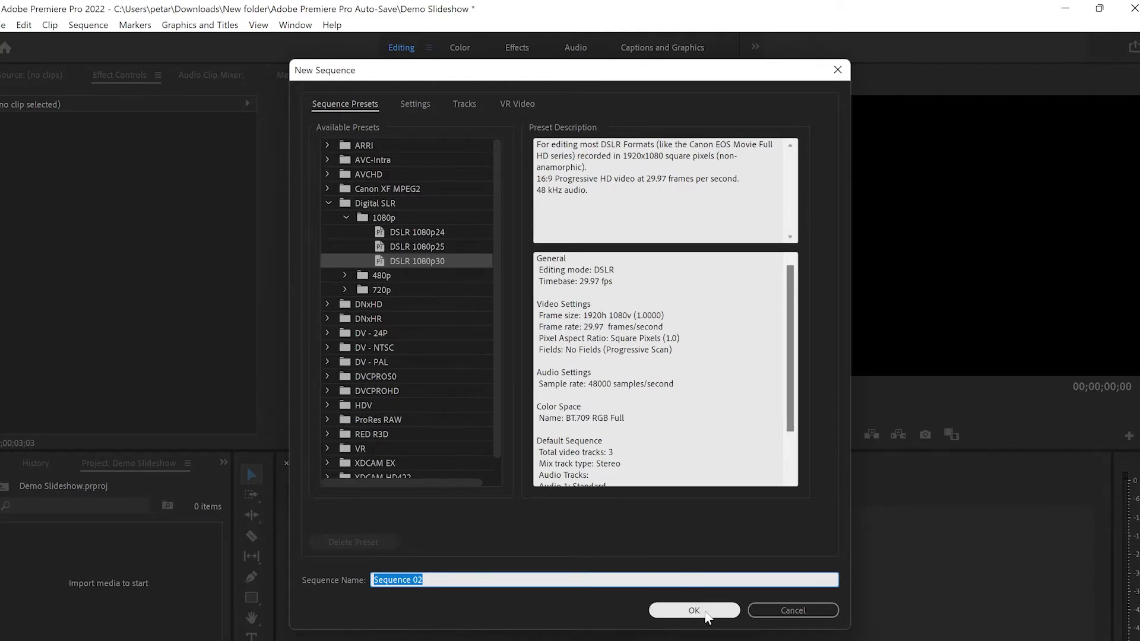
left_click(463, 576)
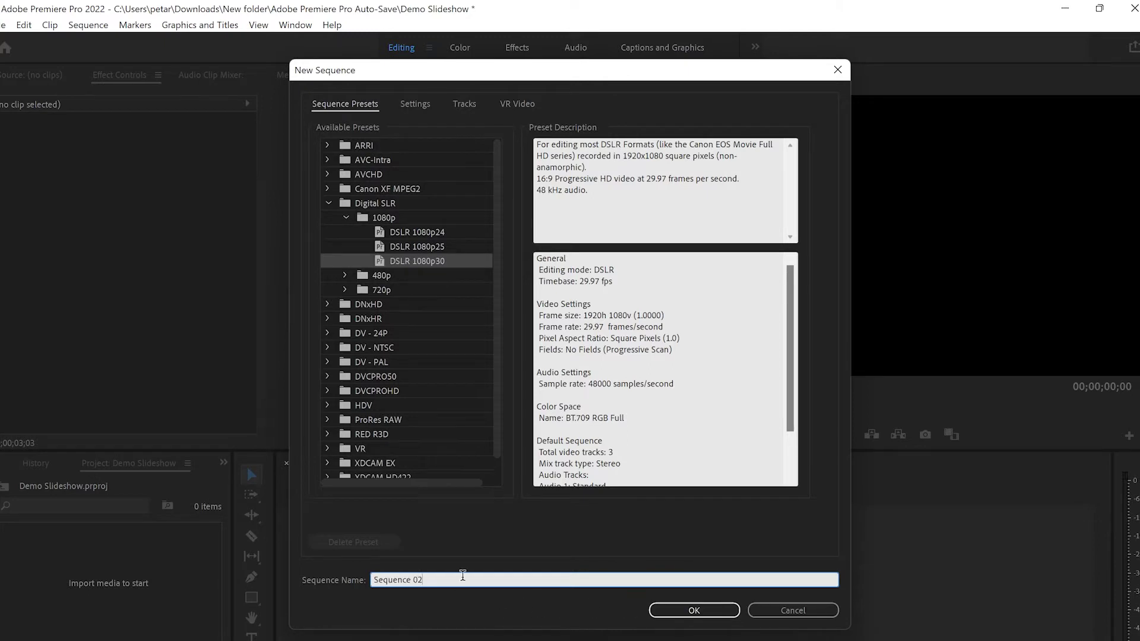
key("BackSpace")
key("BackSpace")
key("BackSpace")
key("BackSpace")
key("BackSpace")
key("BackSpace")
key("BackSpace")
key("BackSpace")
key("BackSpace")
key("BackSpace")
type("Slideshow")
Create the sequence, then import the snowy tree, lavender, lake and mountain AdobeStock photos.
left_click(672, 612)
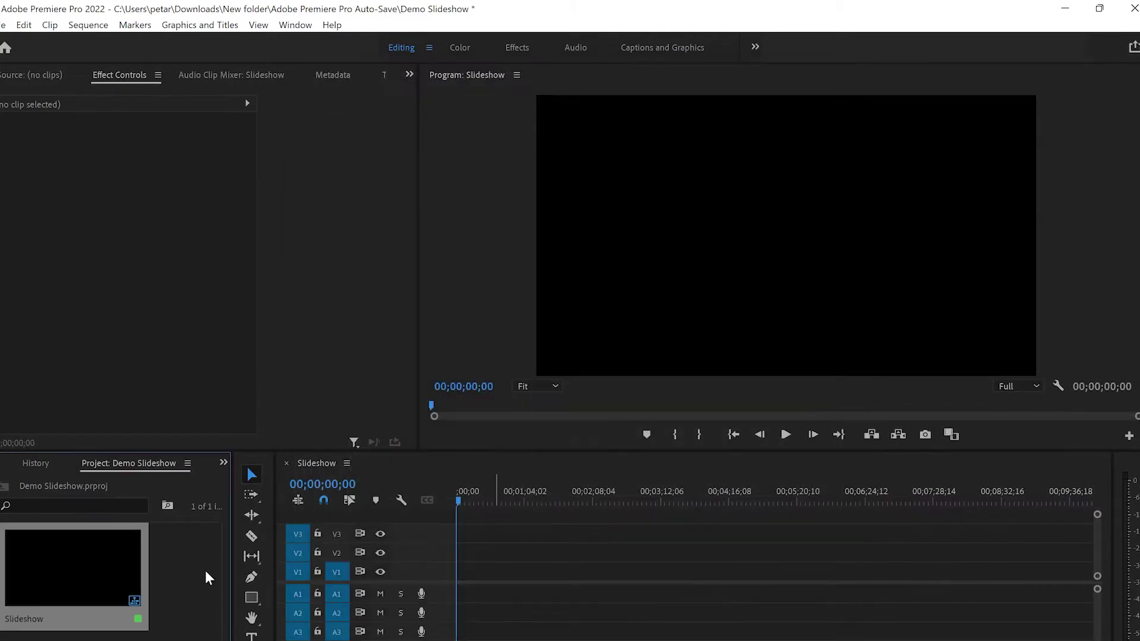
left_click_drag(234, 543, 251, 551)
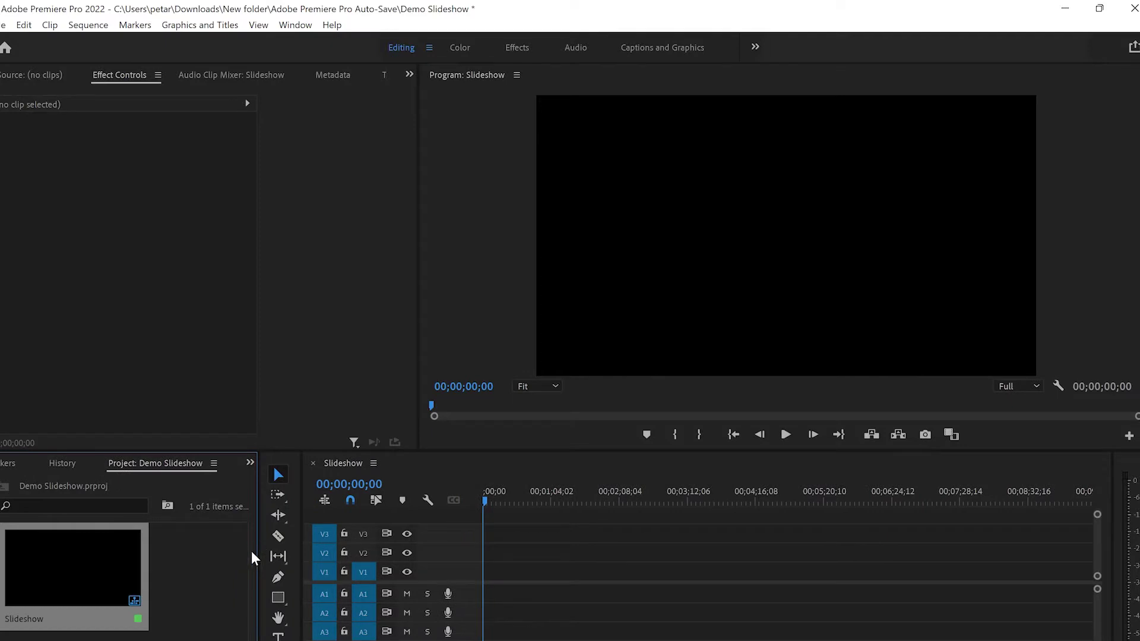
double_click(202, 564)
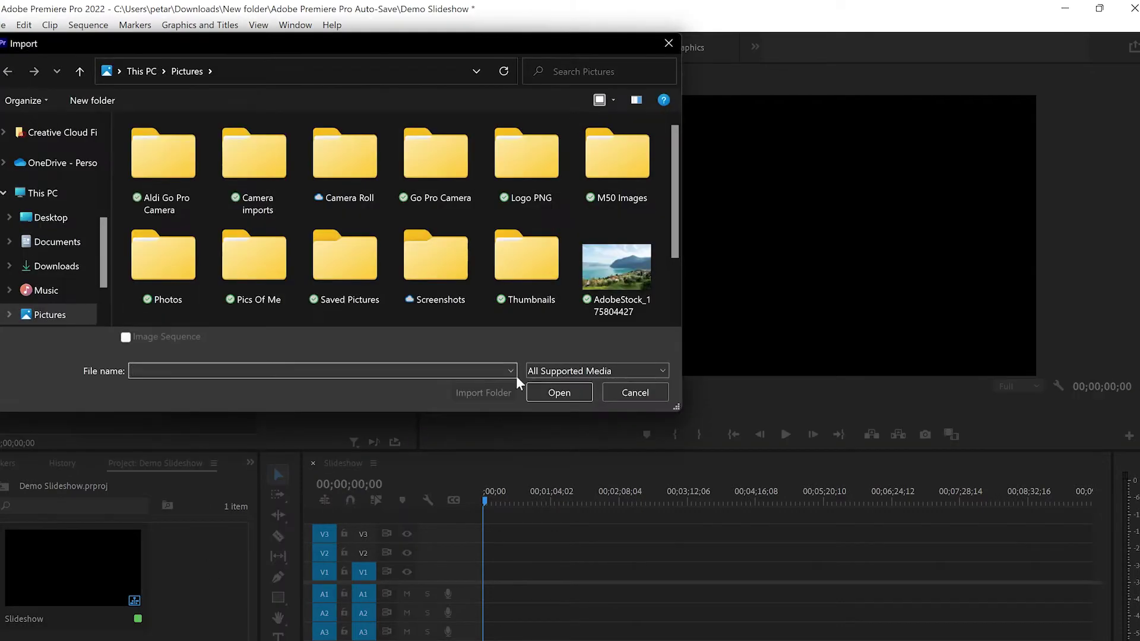
scroll(587, 284, "down", 2)
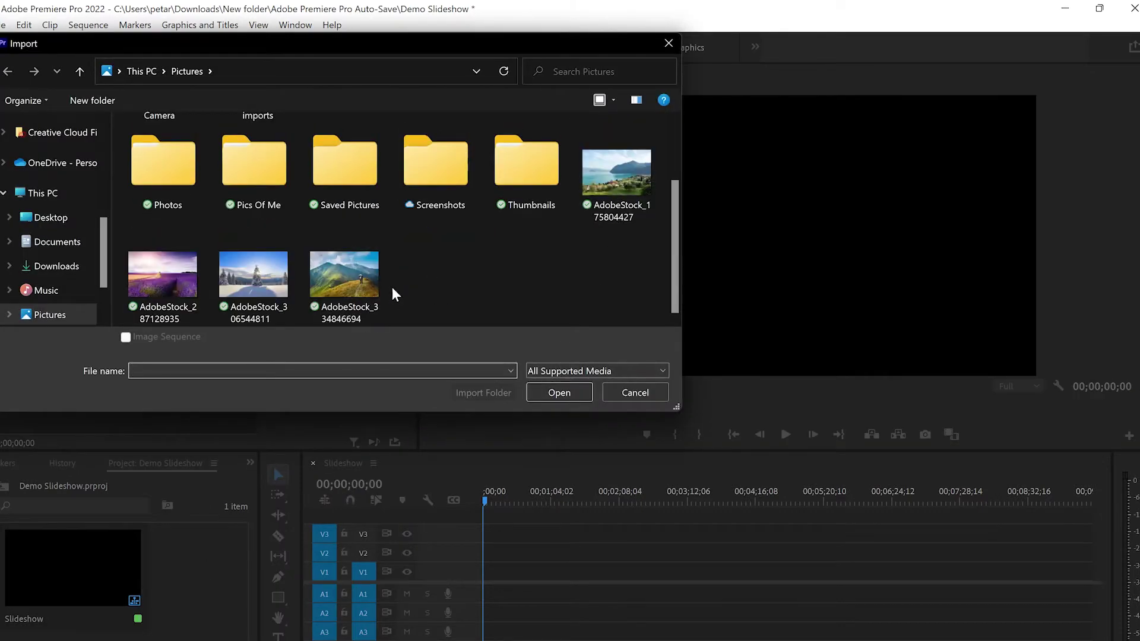
left_click(261, 281)
left_click(183, 299, "ctrl")
left_click(616, 178, "ctrl")
left_click(343, 276, "ctrl")
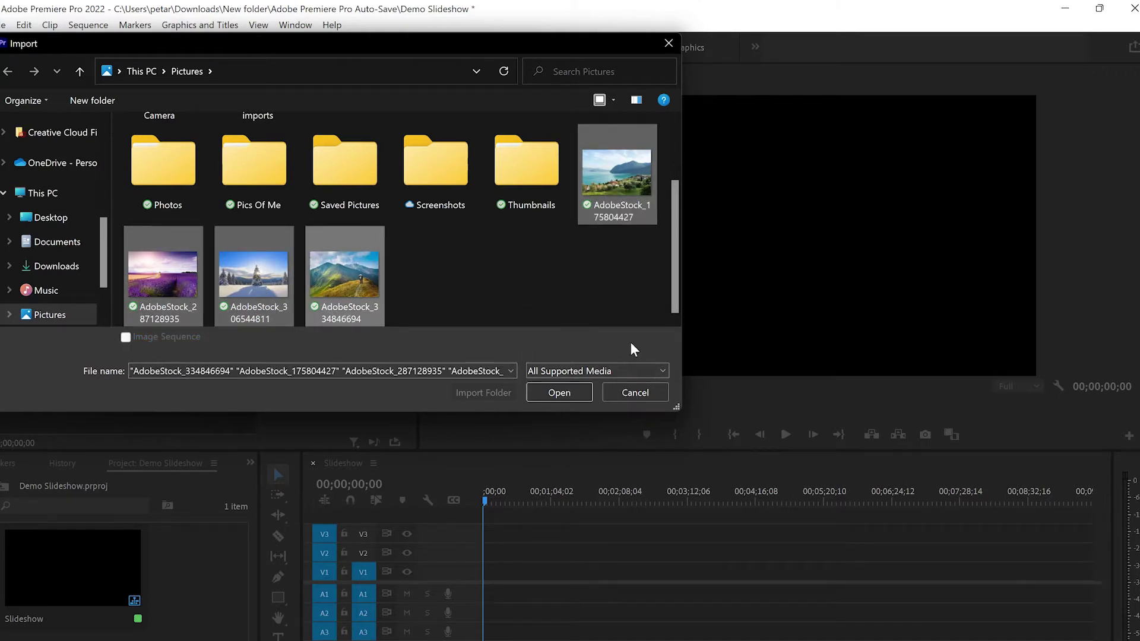
left_click(579, 387)
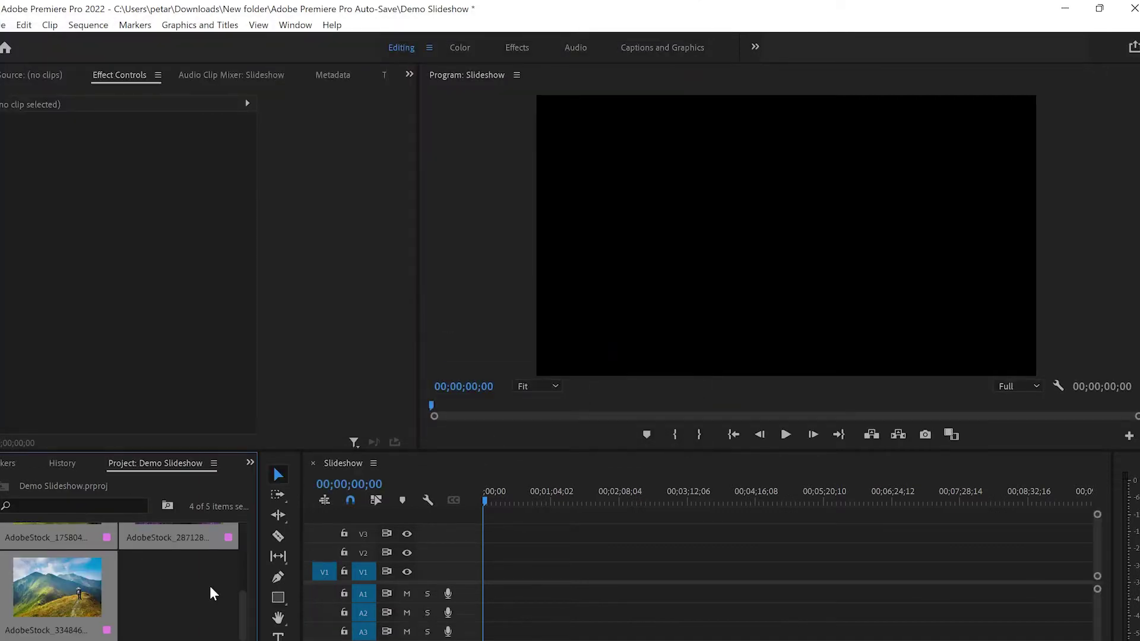
Drag the four photos onto V1 back to back, preview them, and select all four clips.
scroll(208, 594, "up", 2)
scroll(208, 594, "down", 2)
scroll(208, 593, "up", 2)
left_click_drag(208, 594, 485, 578)
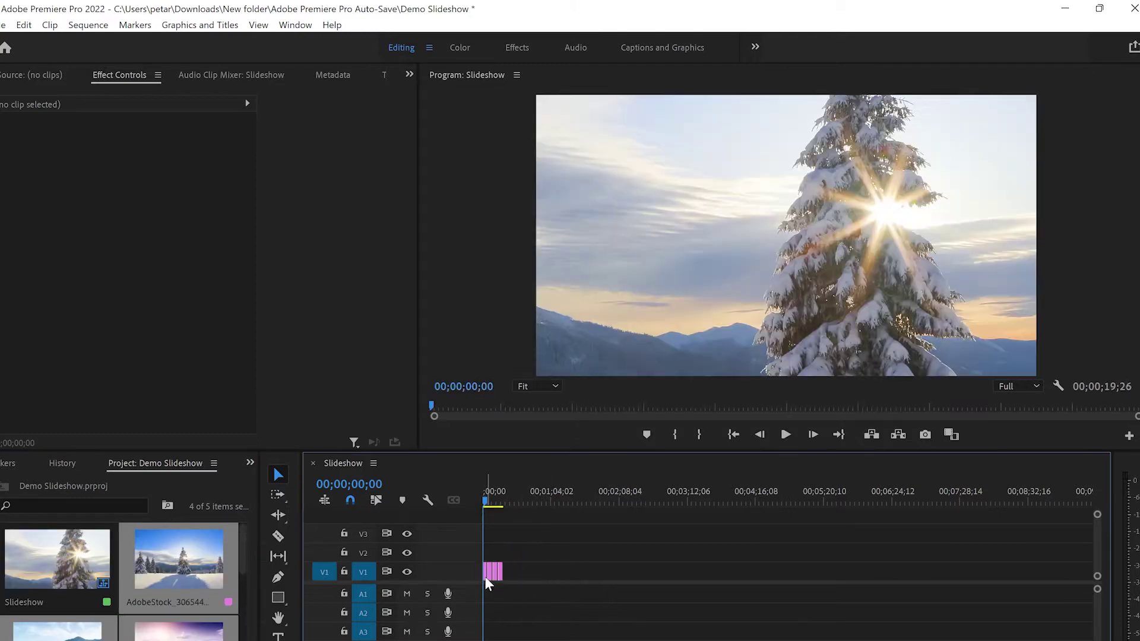
key("backslash")
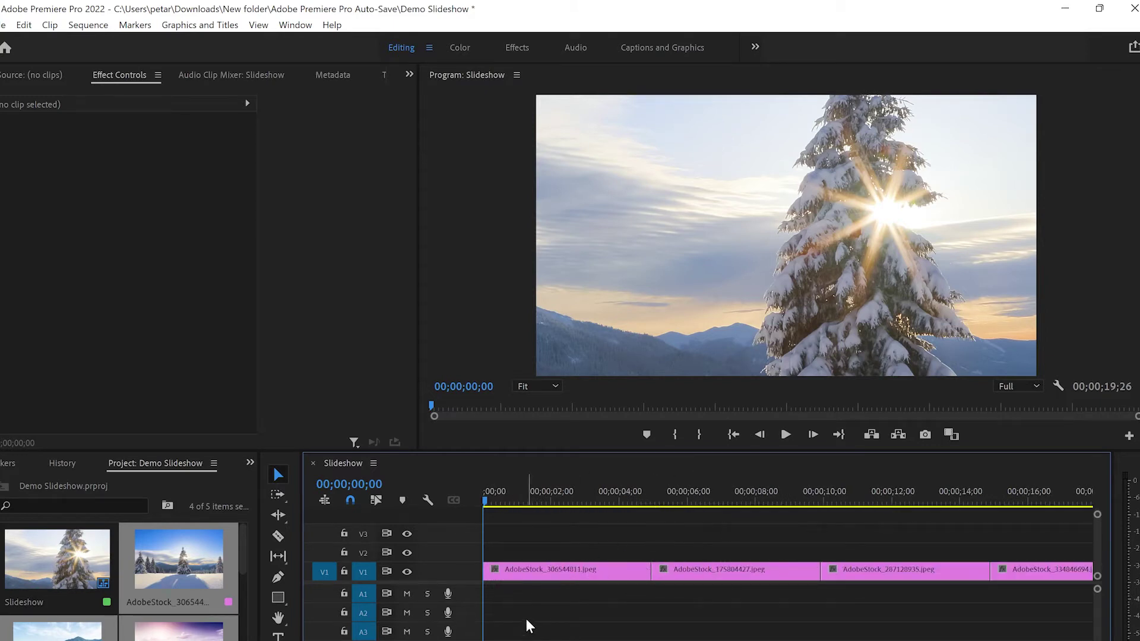
key("minus")
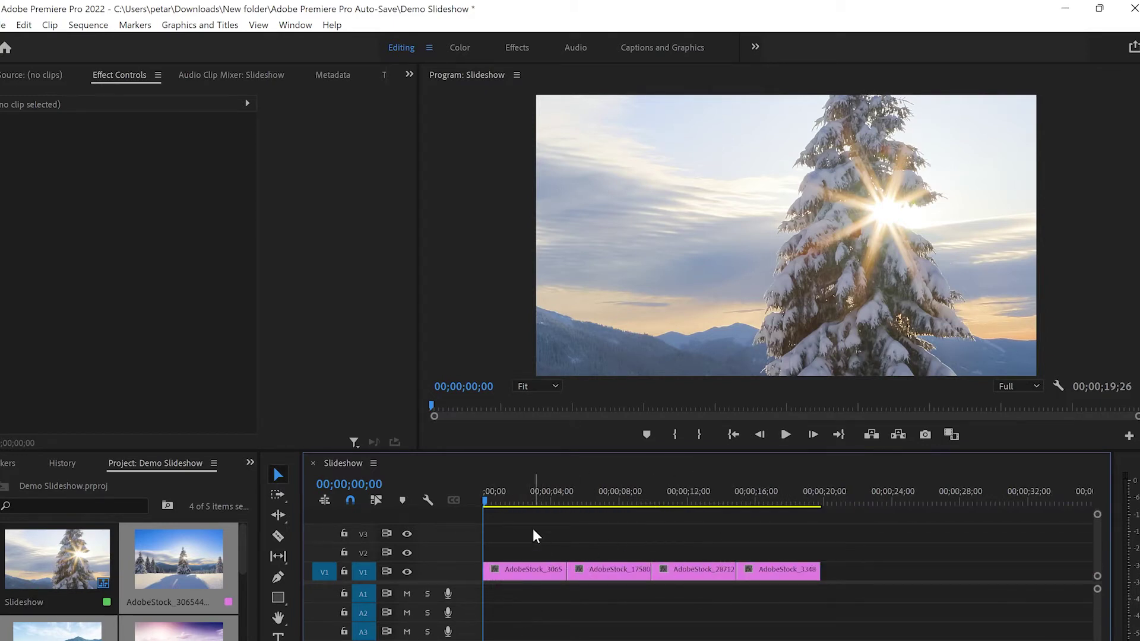
left_click(486, 503)
left_click_drag(487, 505, 680, 451)
left_click_drag(886, 546, 485, 599)
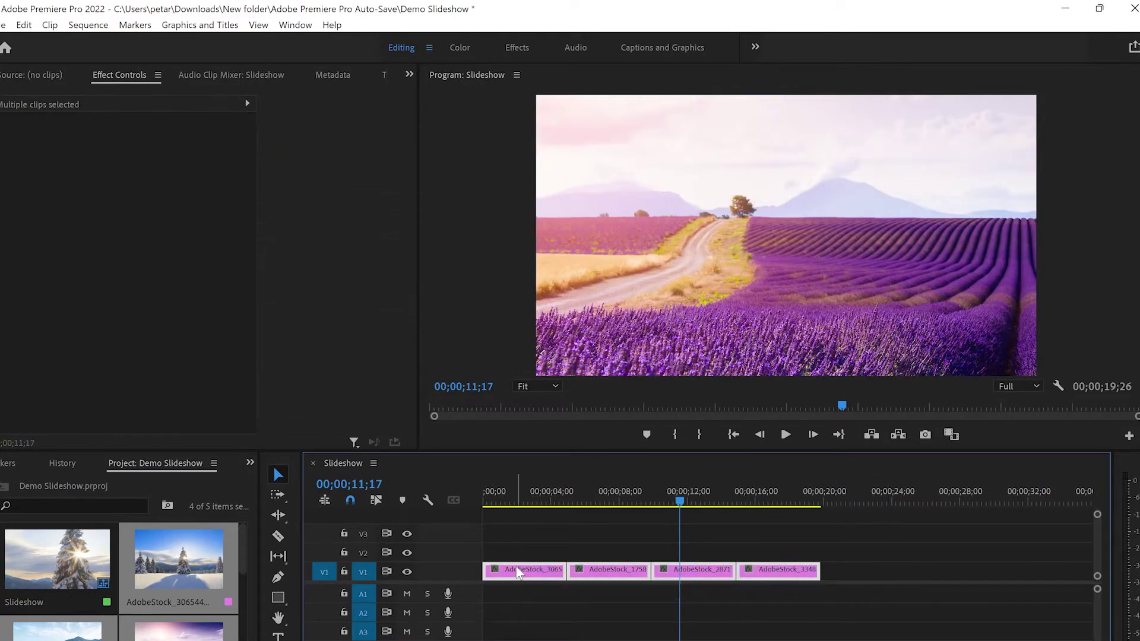
Apply Scale to Frame Size to all four selected photo clips.
right_click(518, 572)
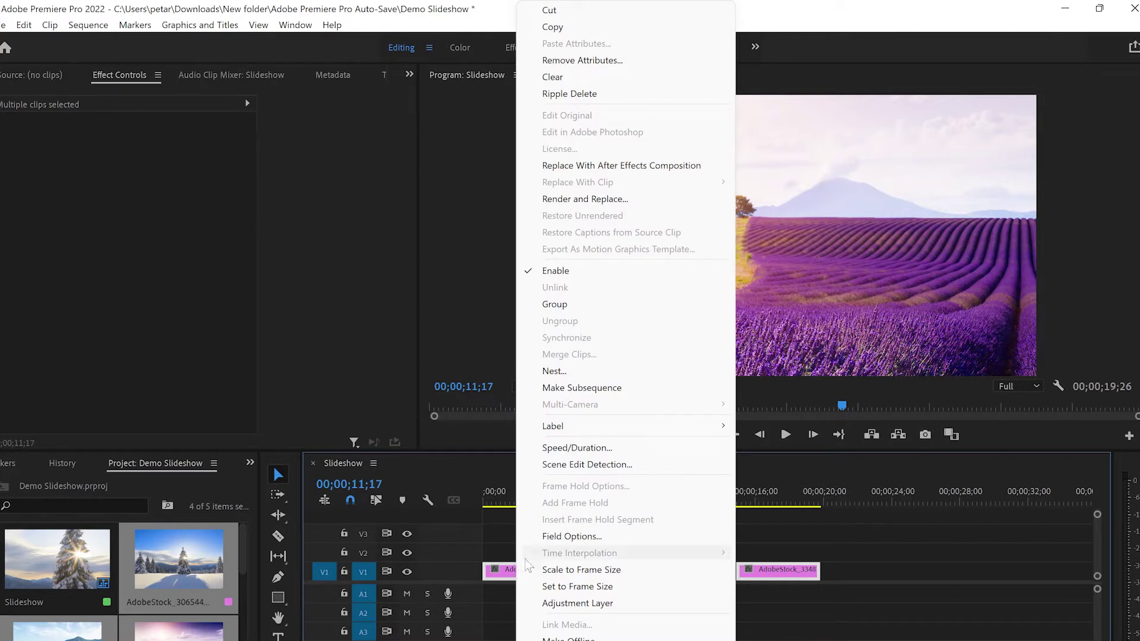
left_click(636, 570)
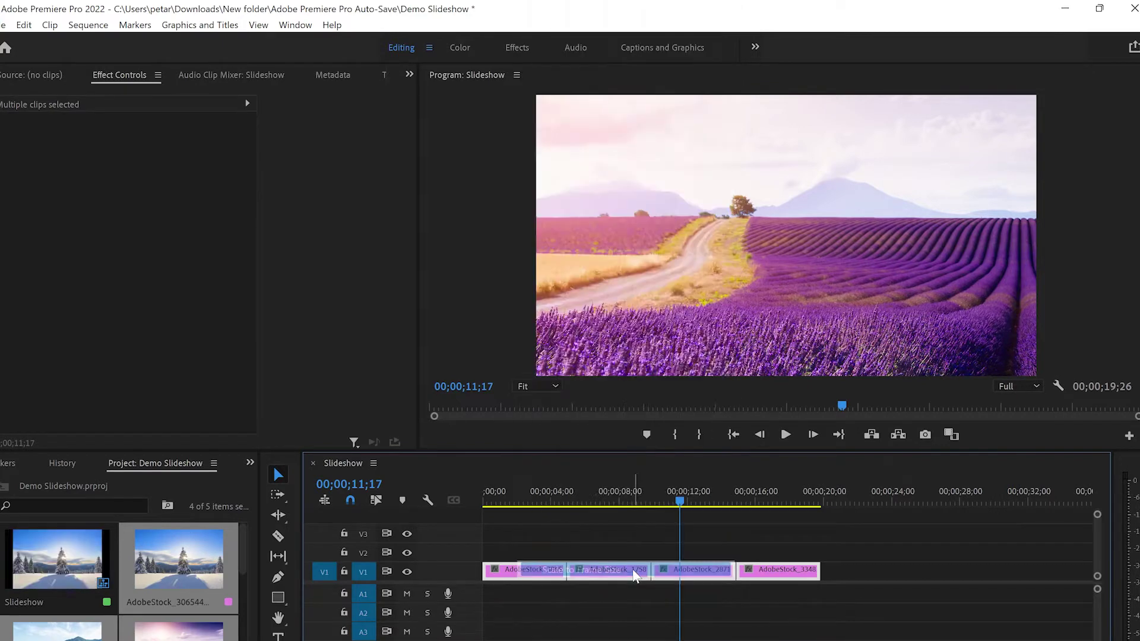
left_click(1083, 262)
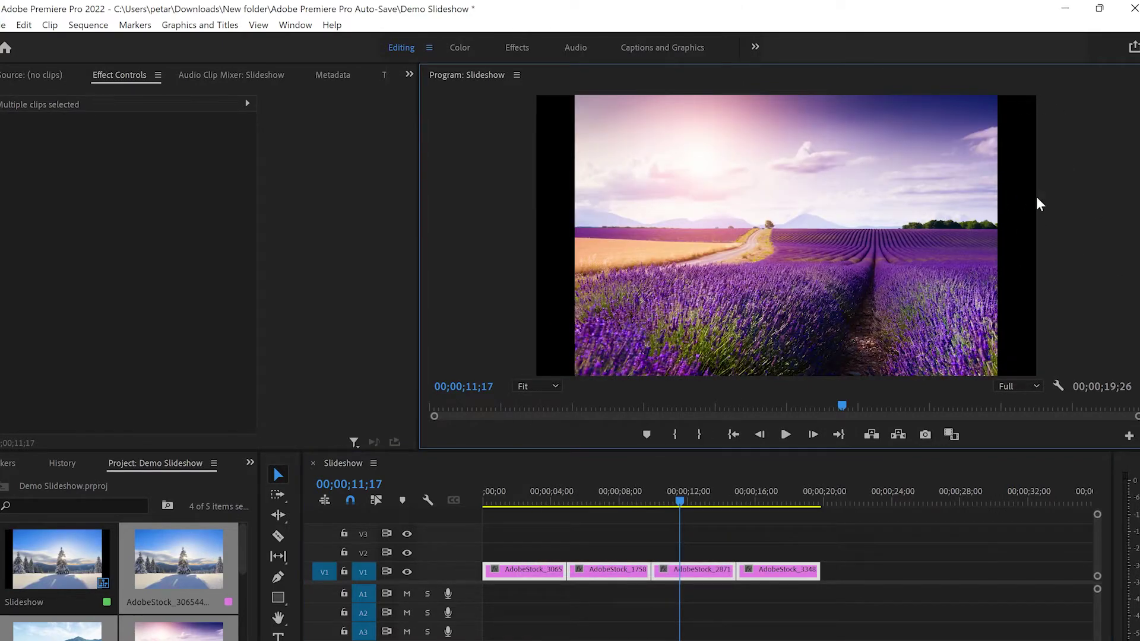
left_click(601, 527)
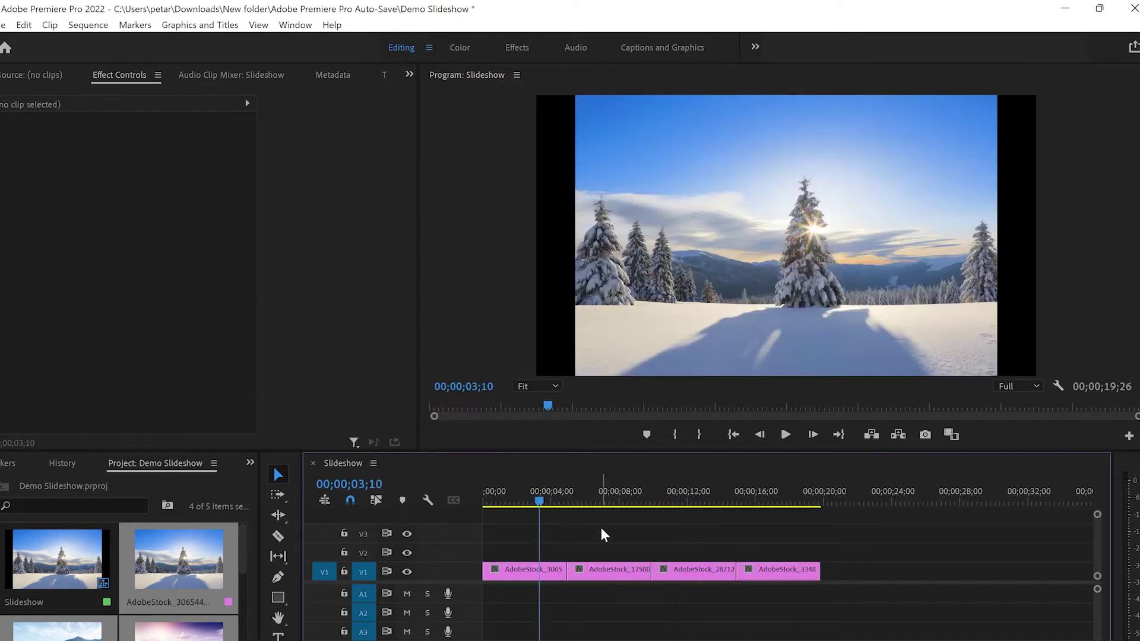
Set the snow photo's Scale to 119 and enlarge the lake photo to fill the frame.
left_click(516, 572)
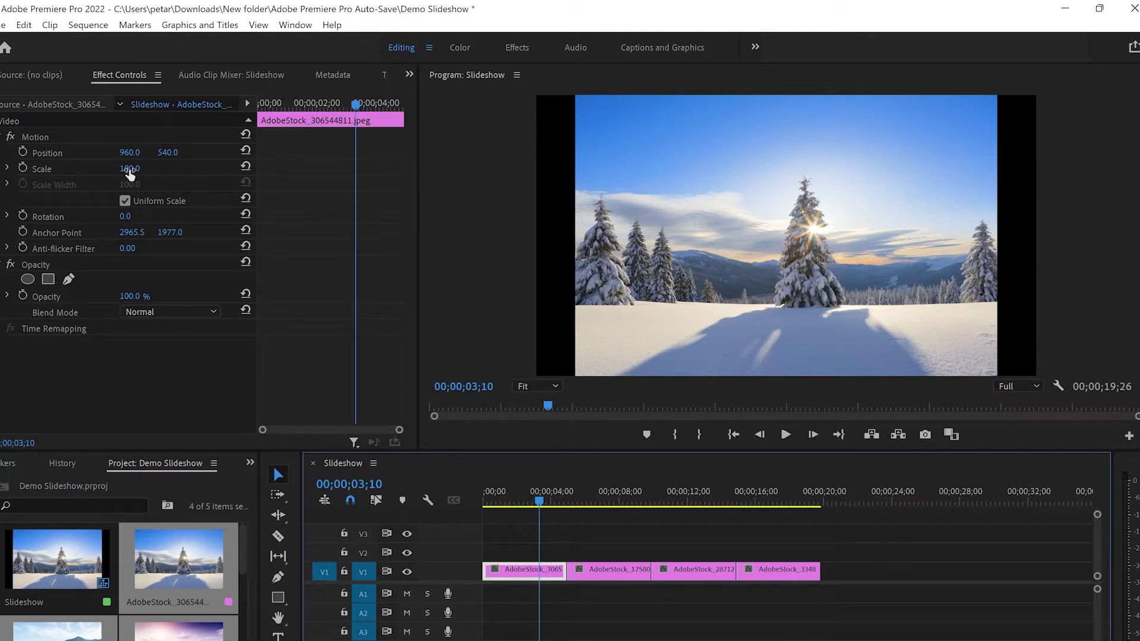
left_click(129, 168)
type("119")
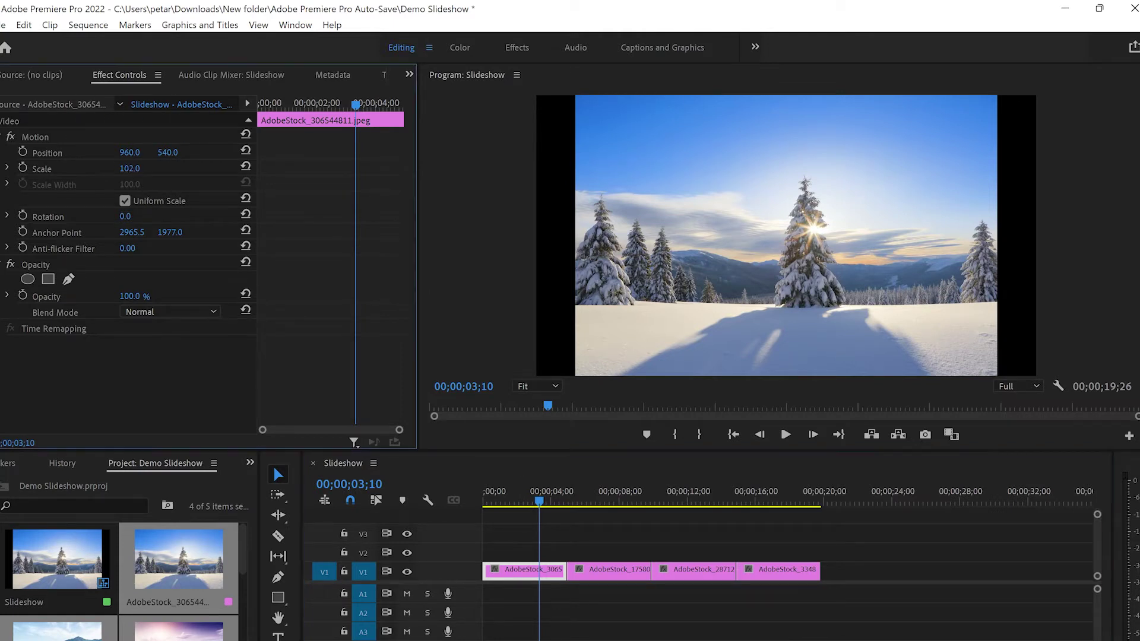
key("Return")
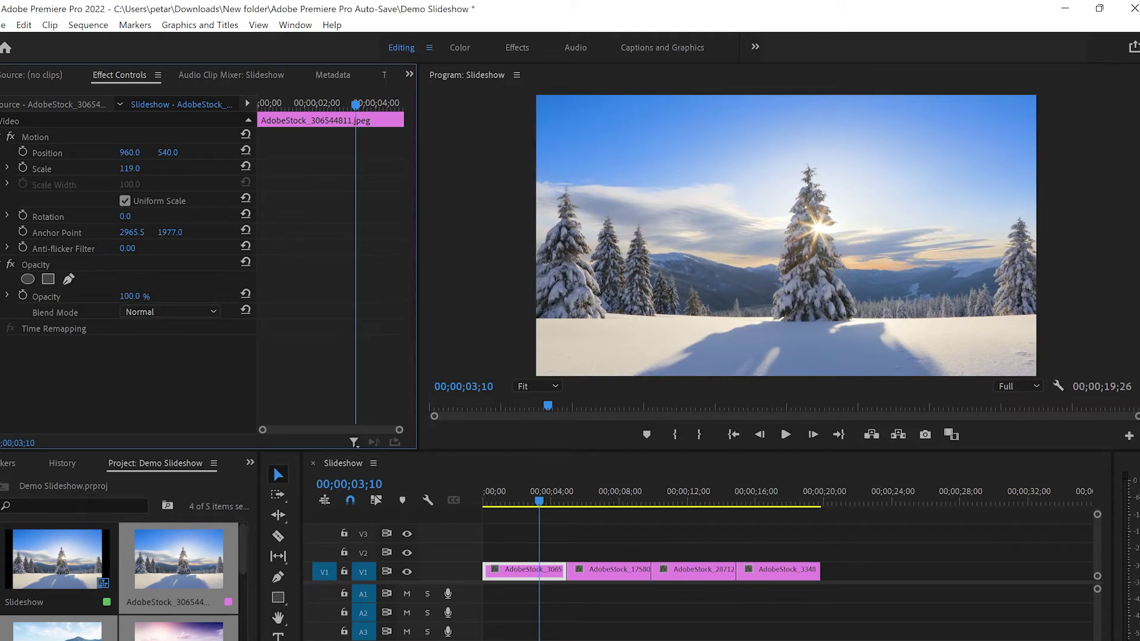
left_click(571, 514)
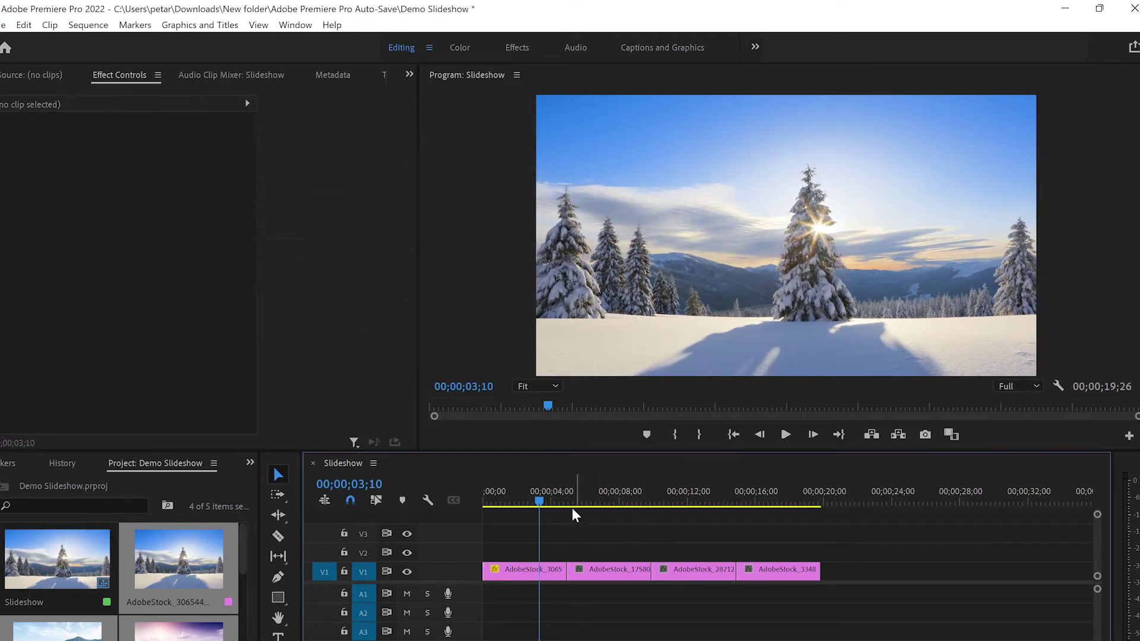
left_click_drag(535, 503, 594, 510)
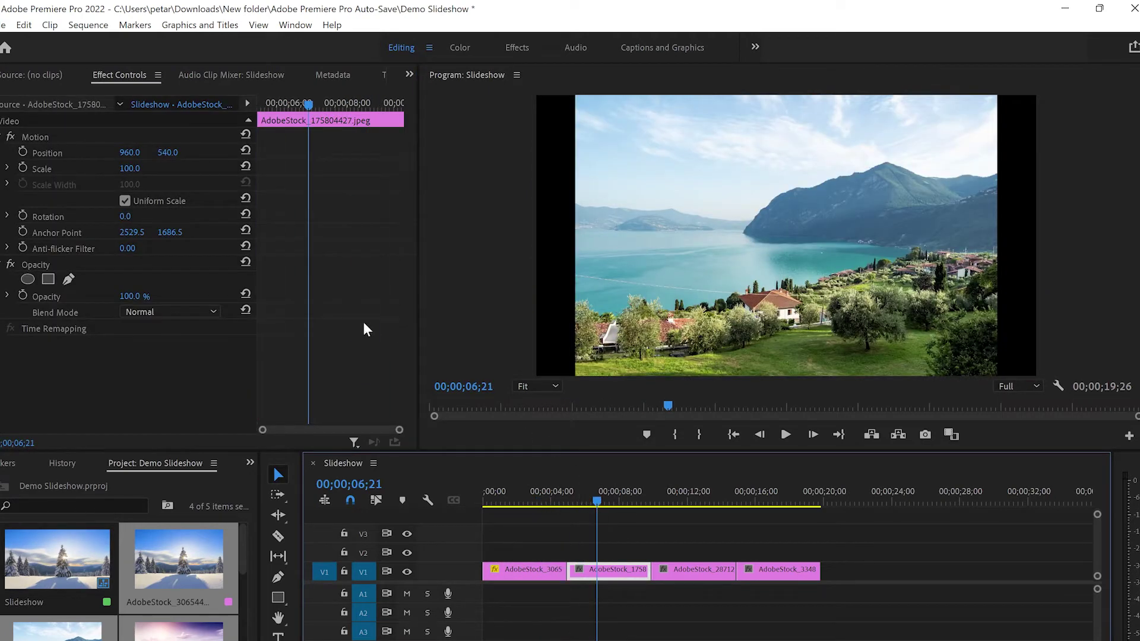
left_click_drag(129, 168, 143, 168)
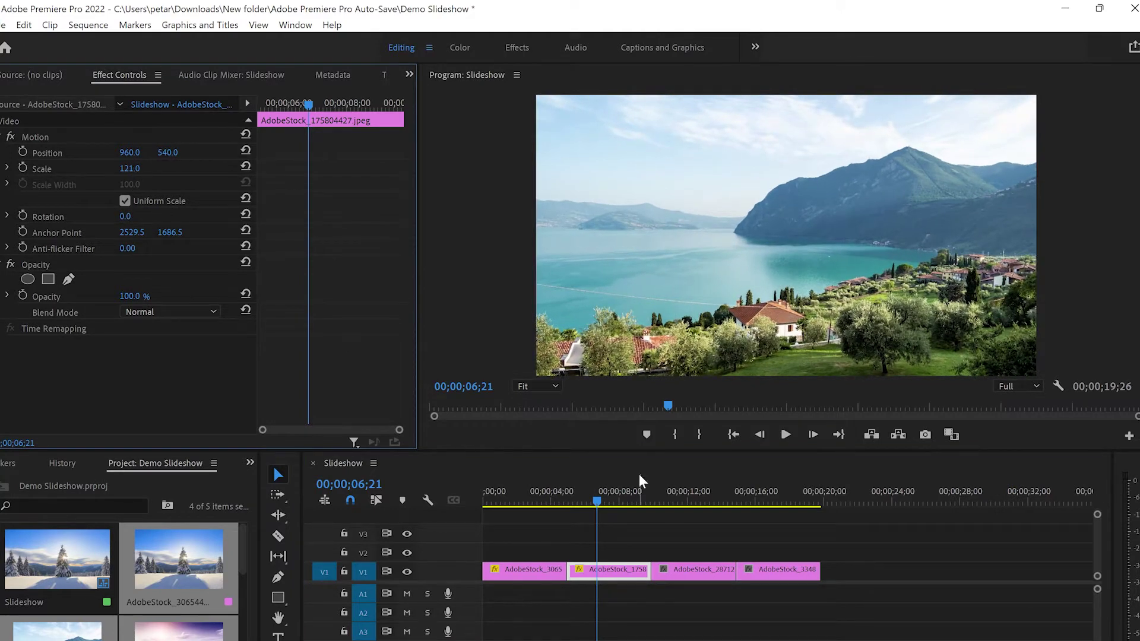
Enlarge the lavender photo and scale the mountain photo to 119 so both fill the frame.
left_click(685, 501)
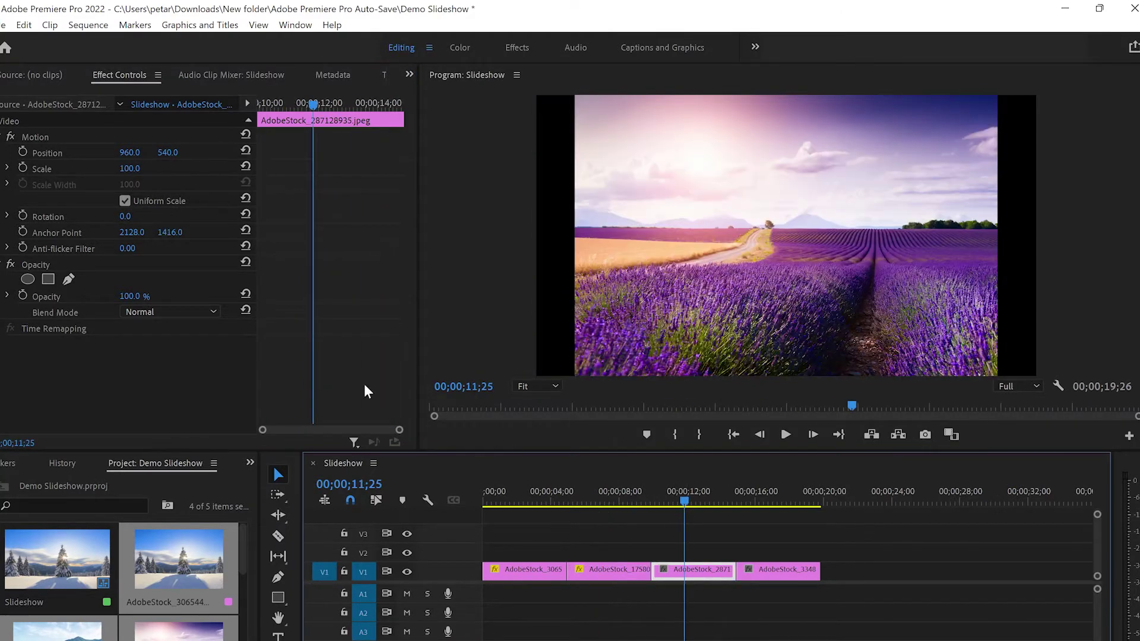
left_click_drag(145, 167, 169, 167)
left_click_drag(685, 502, 765, 503)
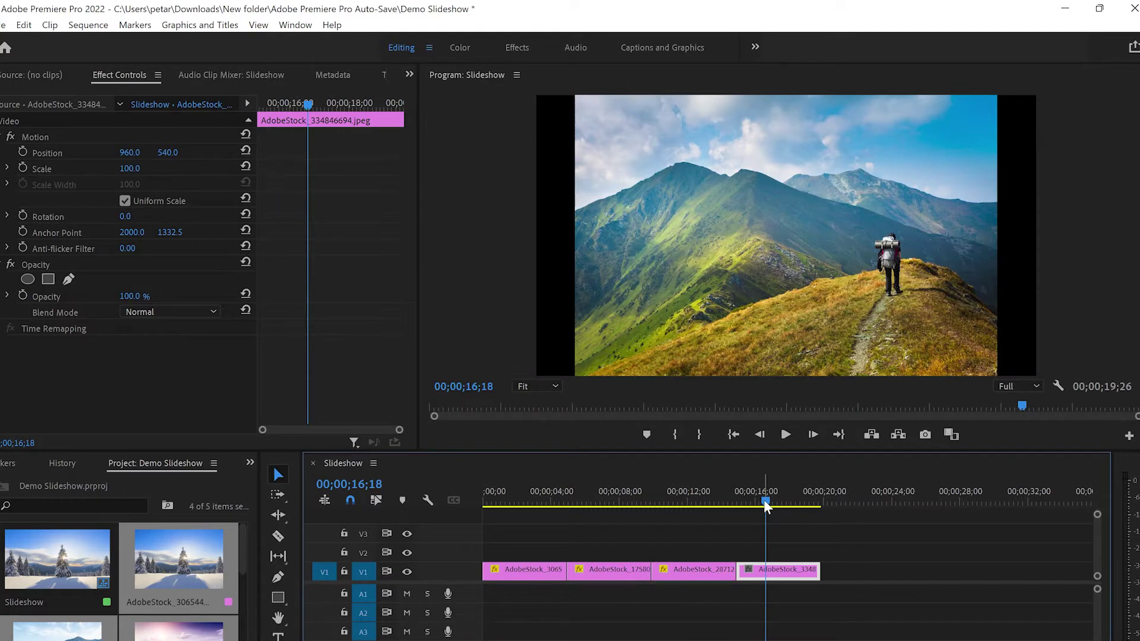
left_click(130, 169)
left_click_drag(129, 169, 141, 169)
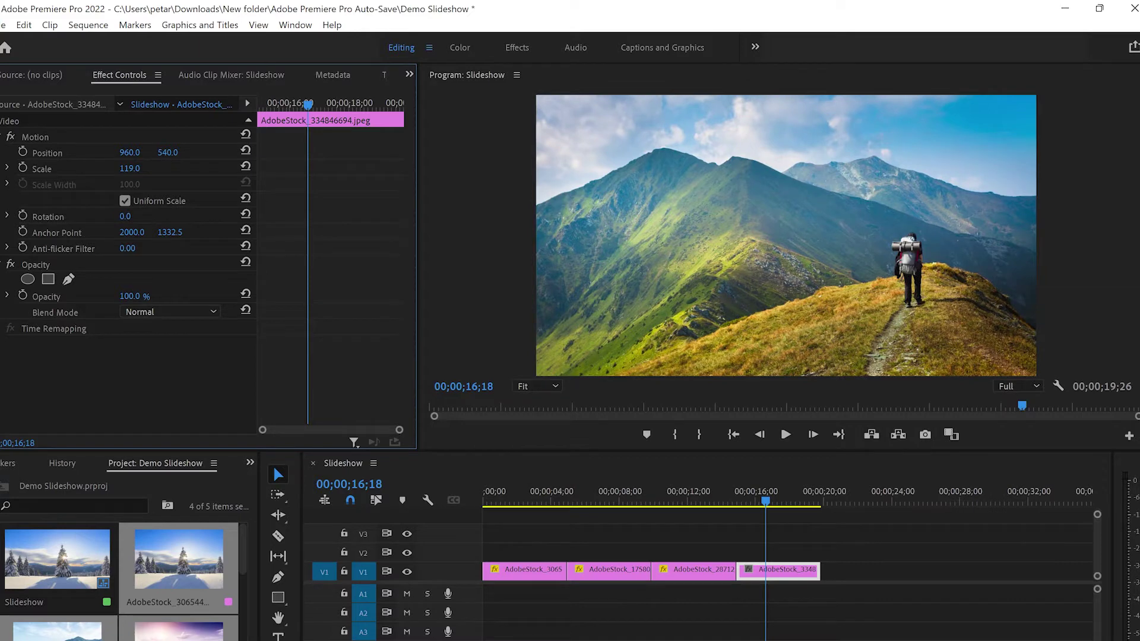
left_click_drag(140, 169, 141, 168)
Copy all four photo clips from V1 up onto track V2.
left_click(867, 543)
left_click_drag(885, 563, 484, 556)
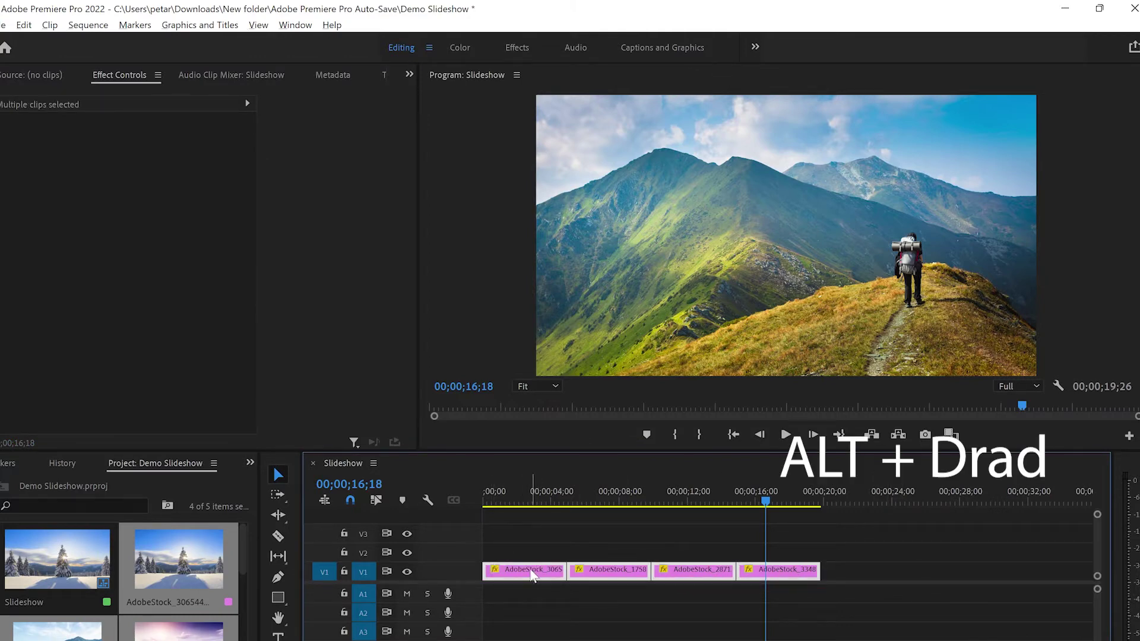
left_click_drag(533, 574, 533, 548)
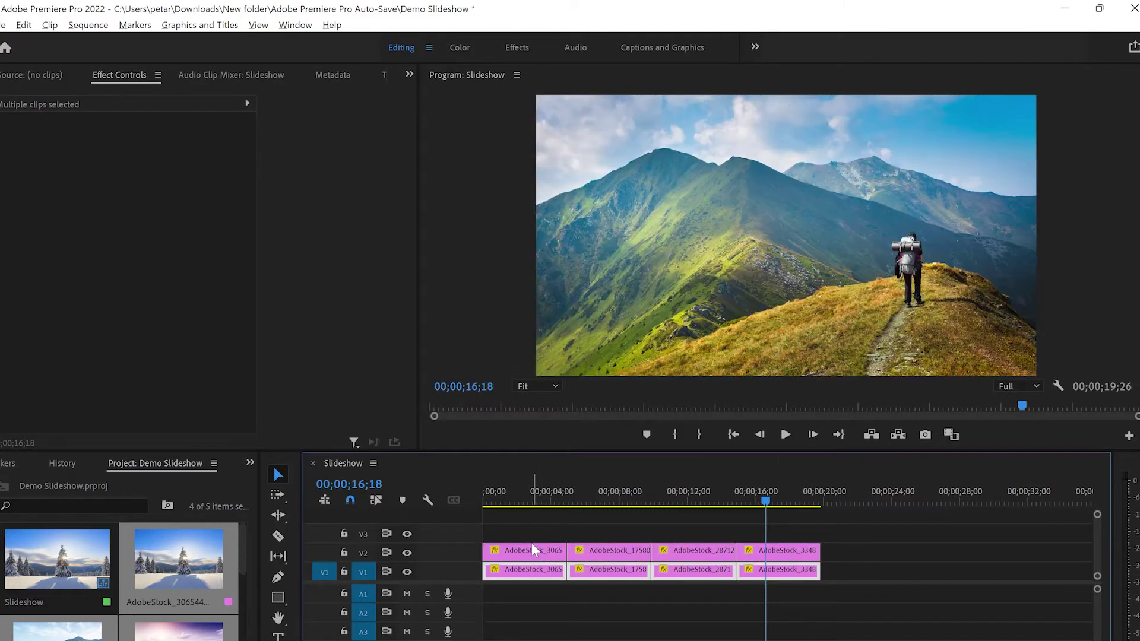
left_click(878, 540)
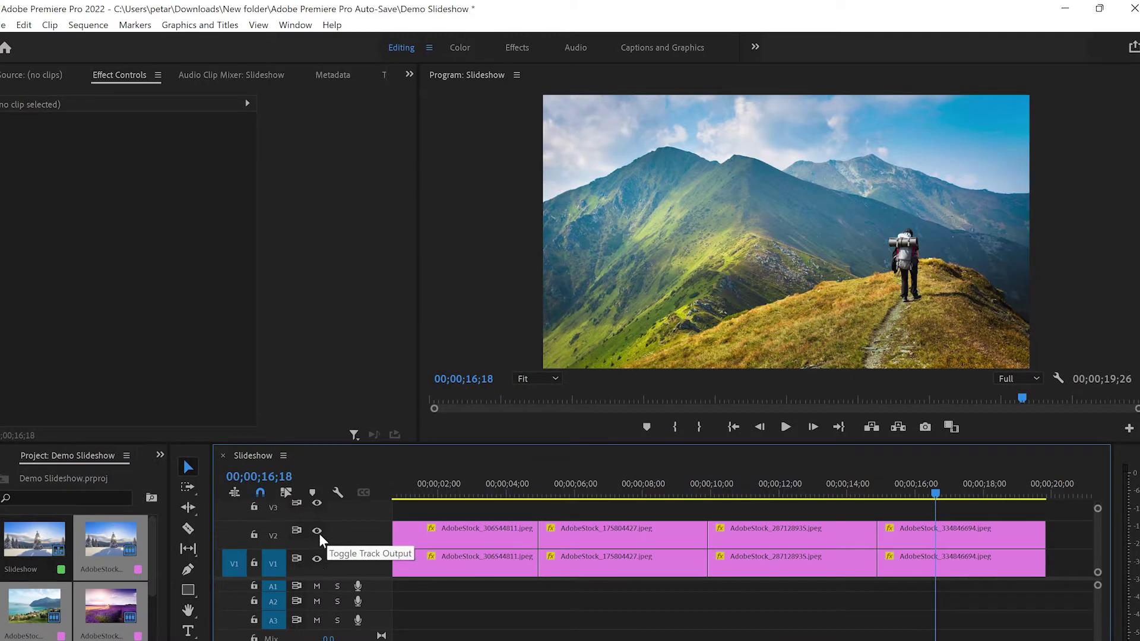
Turn off track V2's output, return to the first photo, and widen the project media area.
left_click(318, 532)
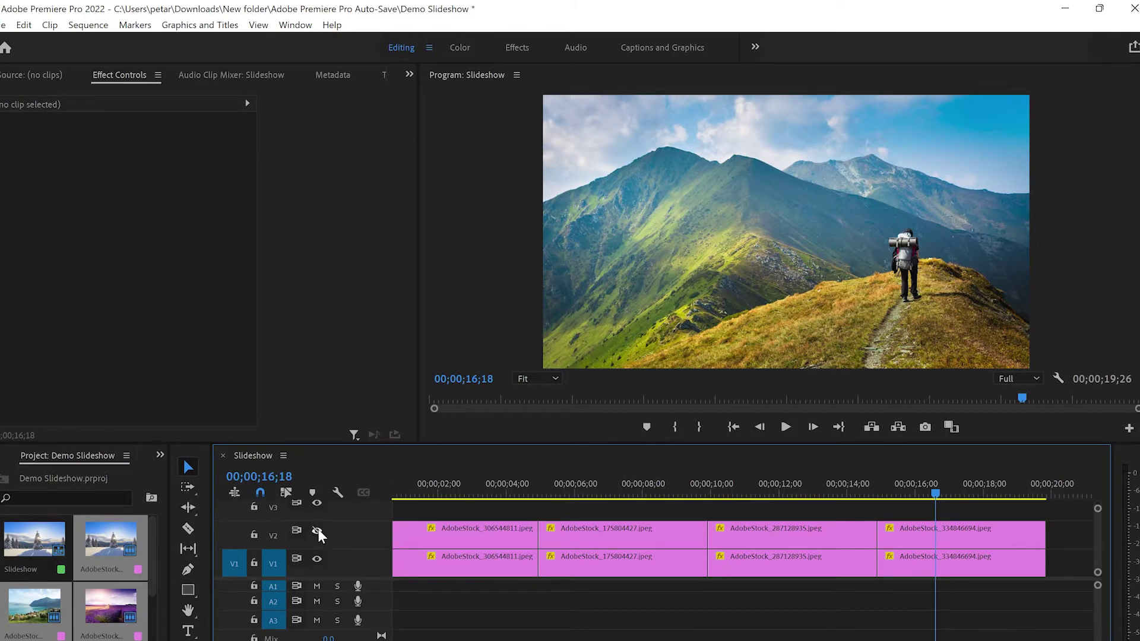
left_click_drag(935, 494, 407, 494)
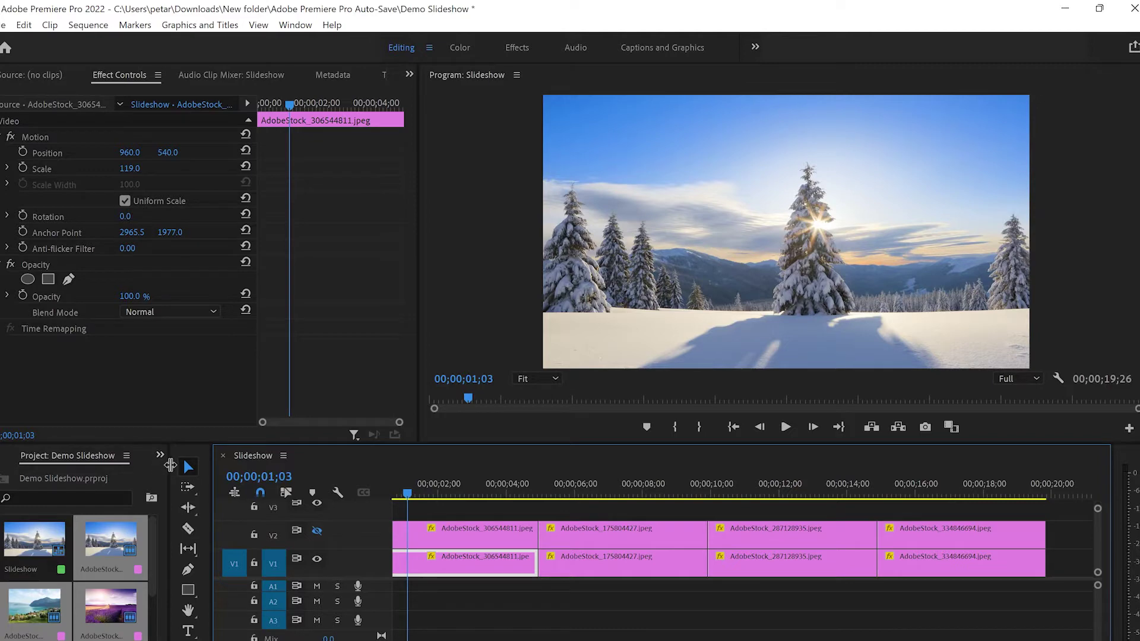
left_click_drag(170, 465, 204, 466)
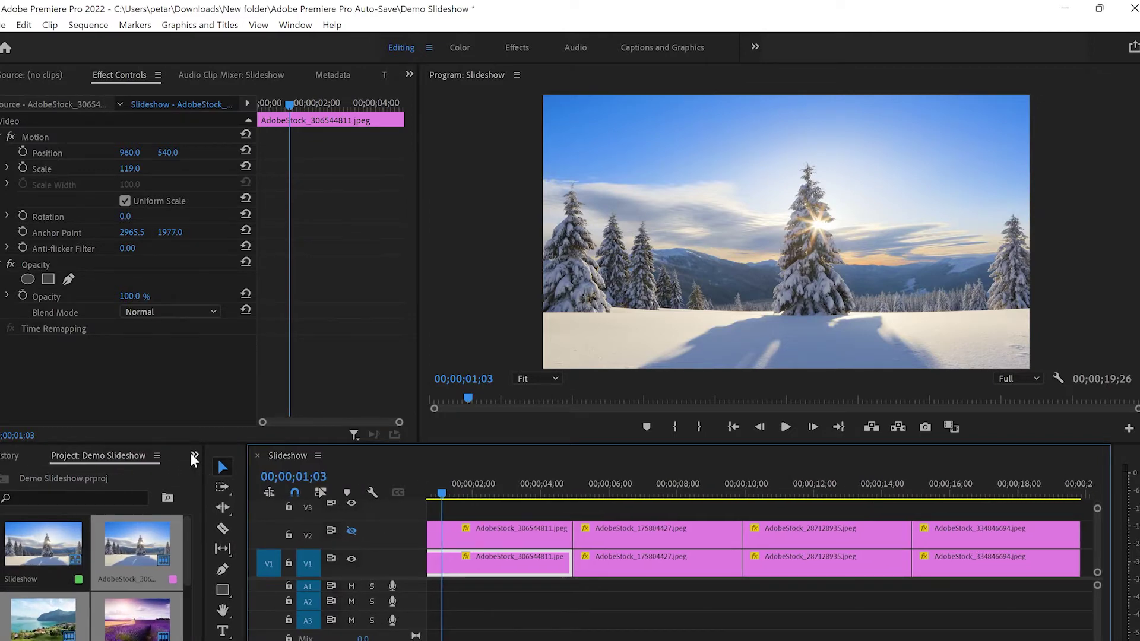
Show the Effects panel in the lower-left area and search for 'gauss'.
left_click(194, 457)
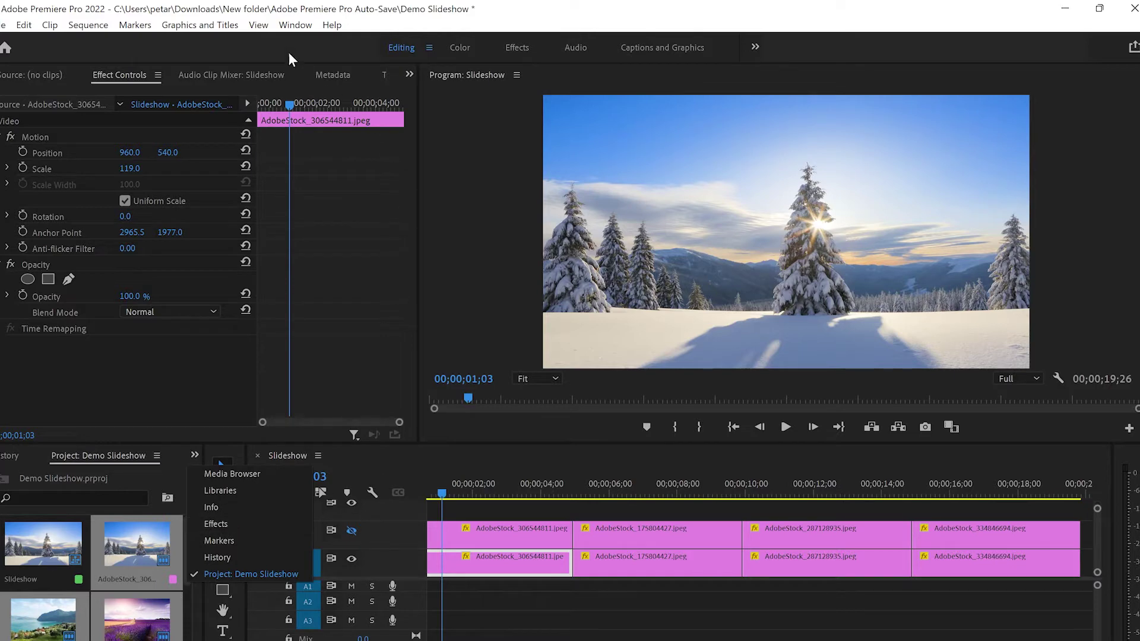
left_click(295, 27)
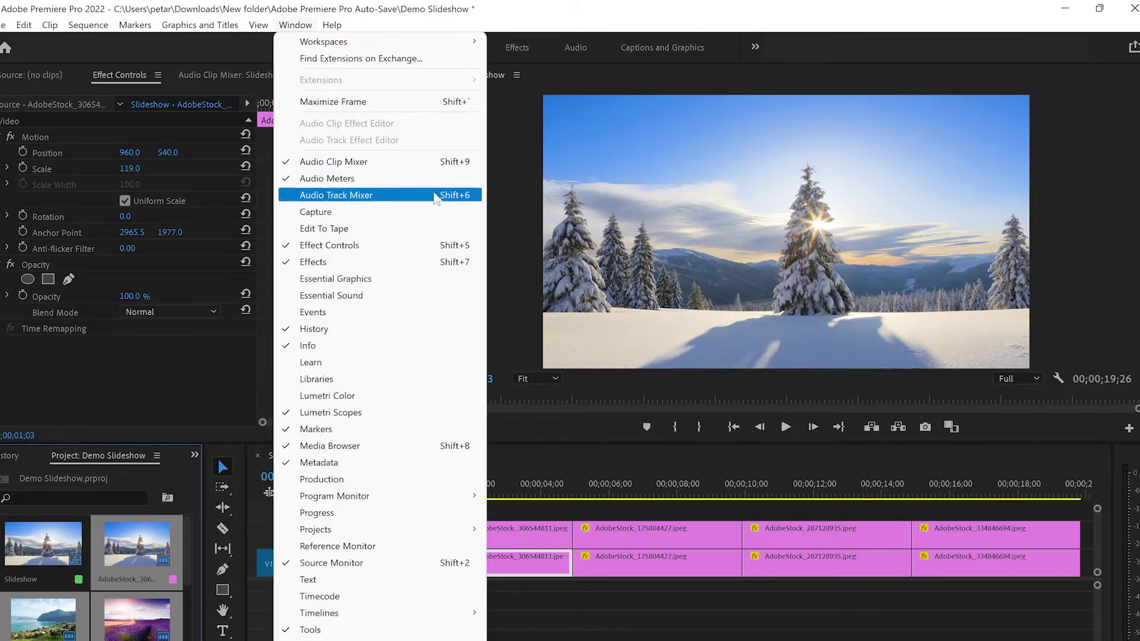
left_click(396, 267)
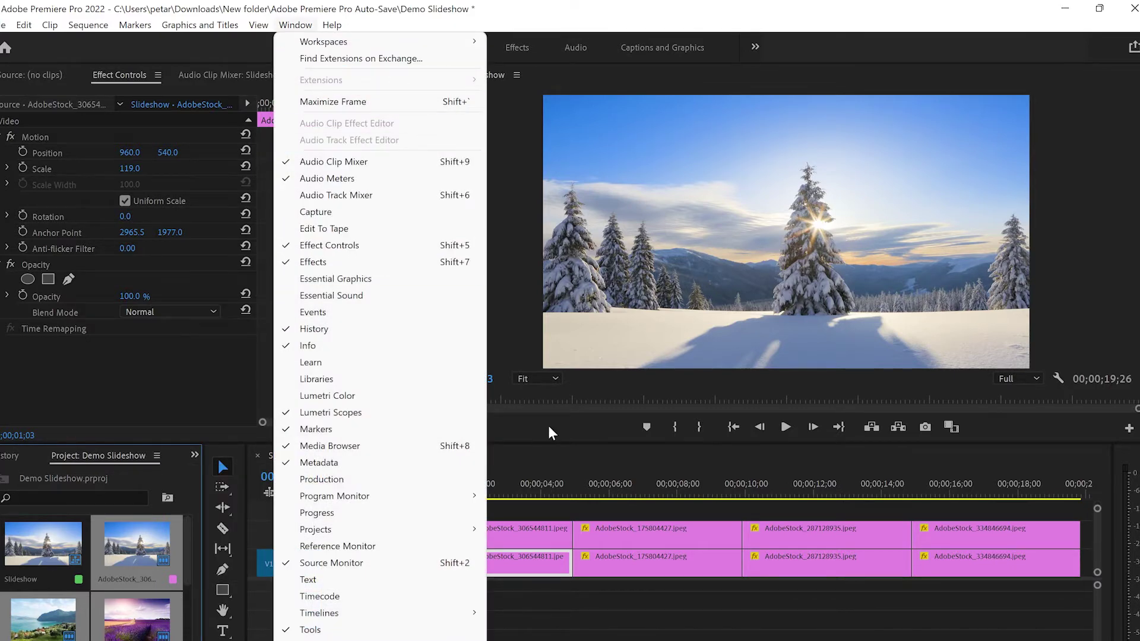
left_click(195, 455)
left_click(233, 518)
left_click(95, 477)
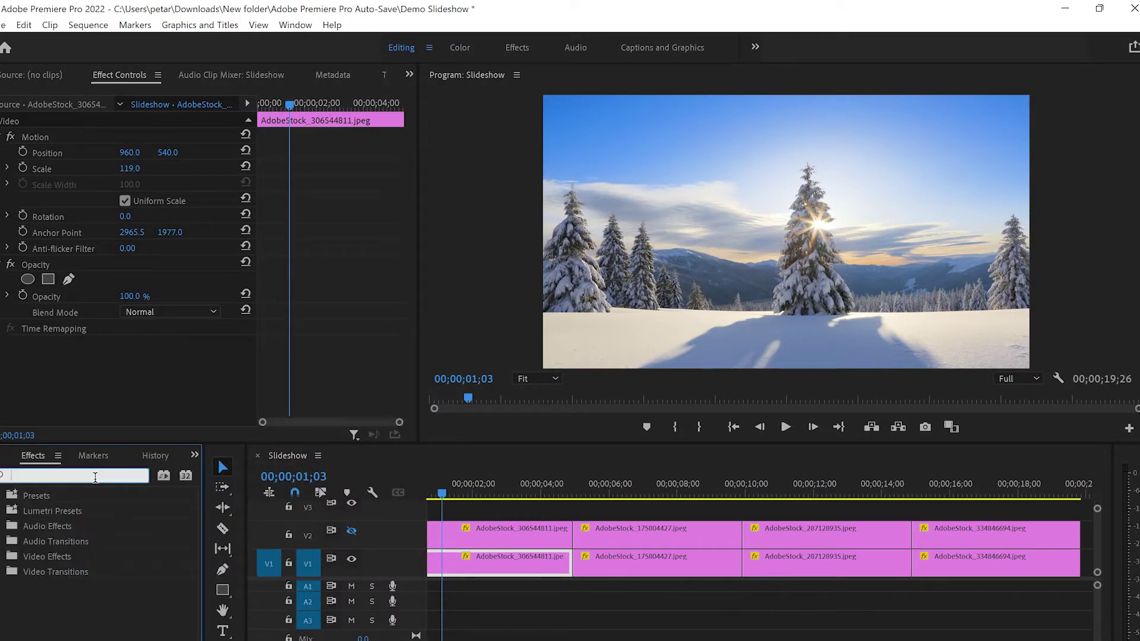
type("gauss")
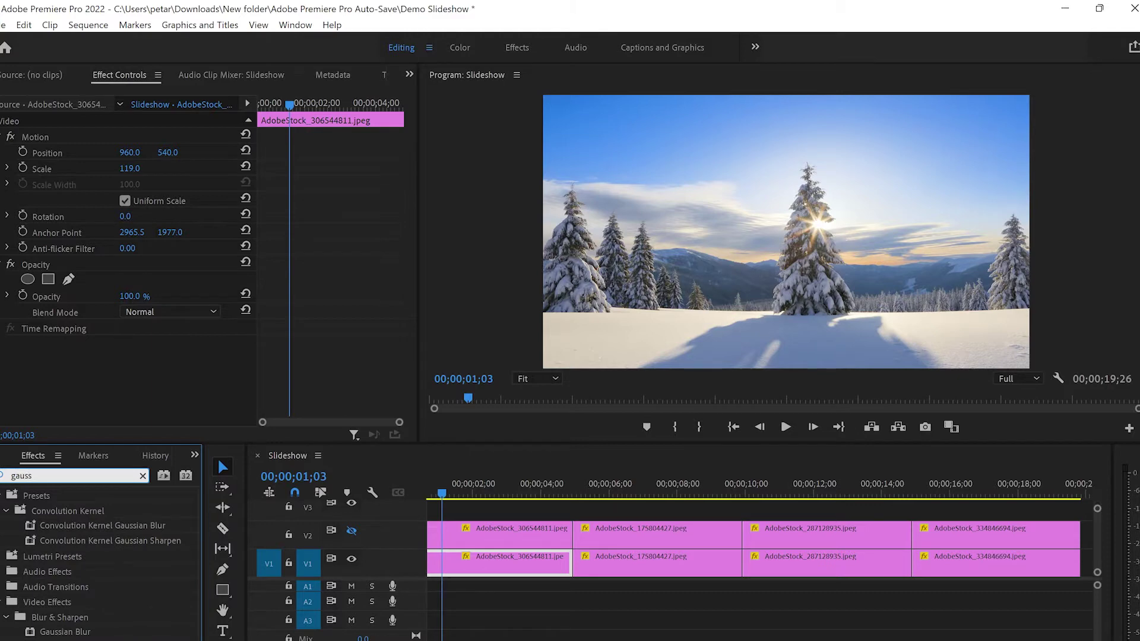
Apply Gaussian Blur to the first V1 clip and raise Blurriness to 26.
left_click(62, 632)
left_click_drag(63, 632, 500, 561)
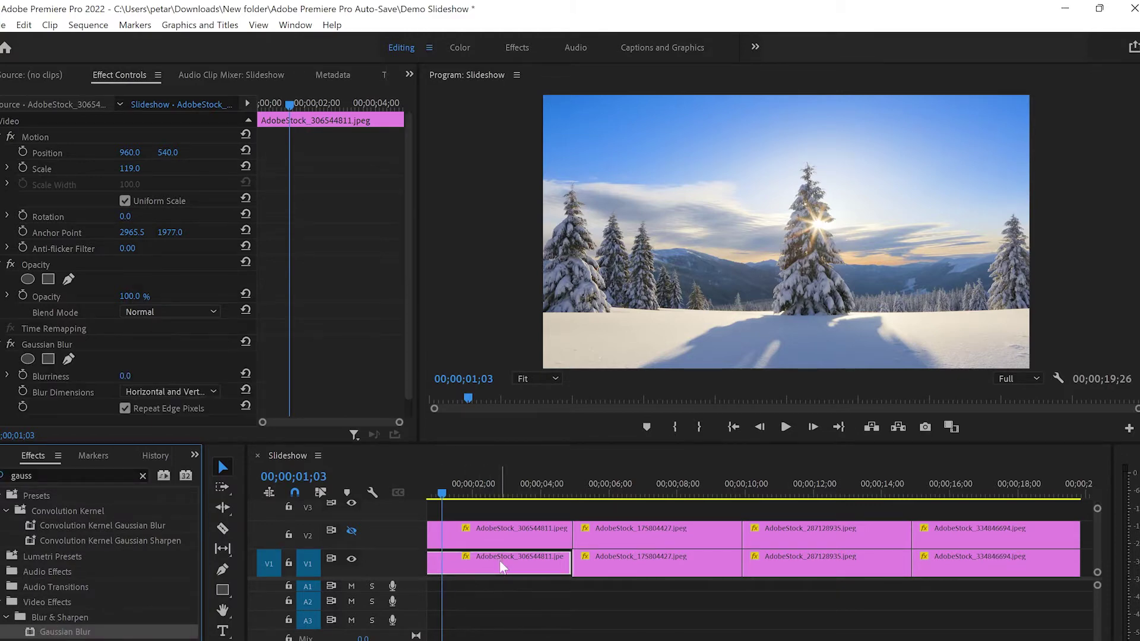
scroll(194, 256, "down", 1)
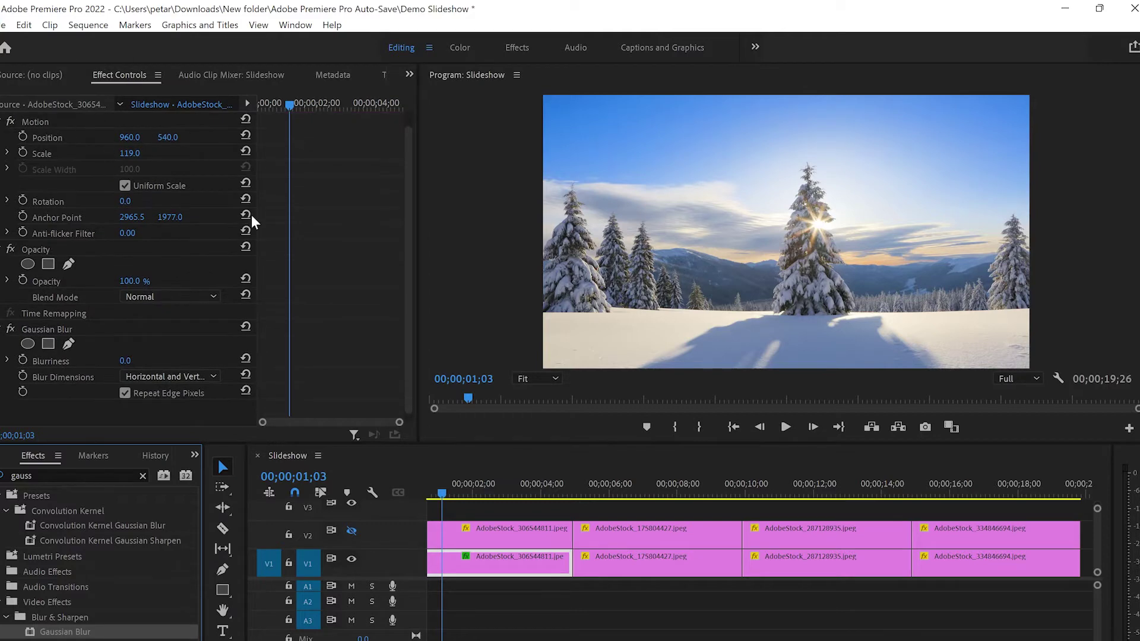
scroll(224, 356, "down", 1)
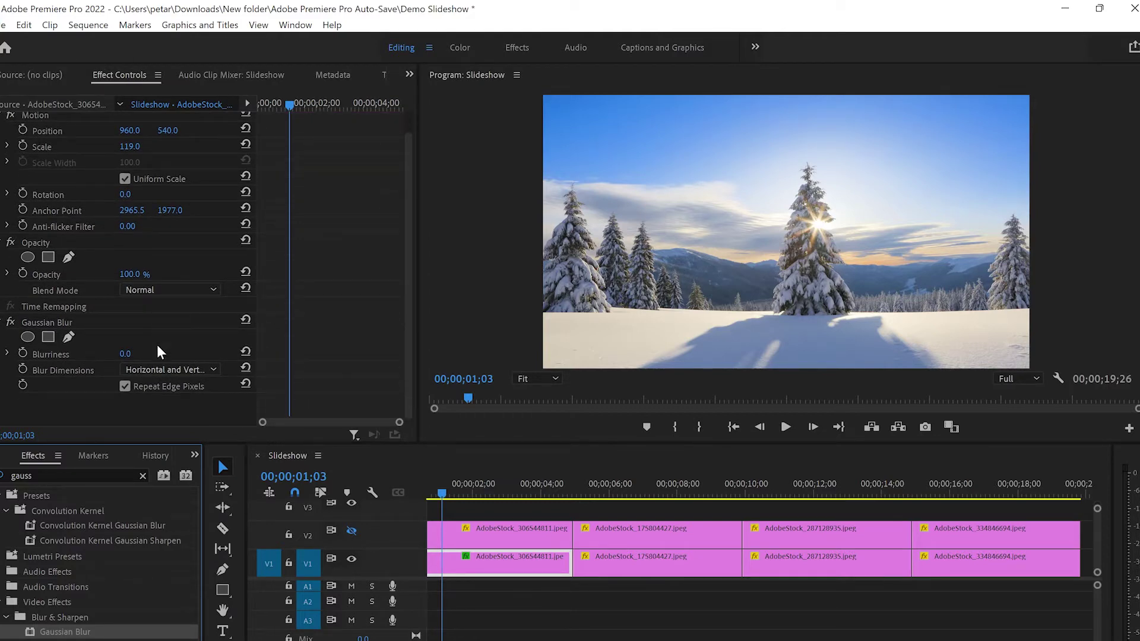
left_click_drag(127, 354, 139, 354)
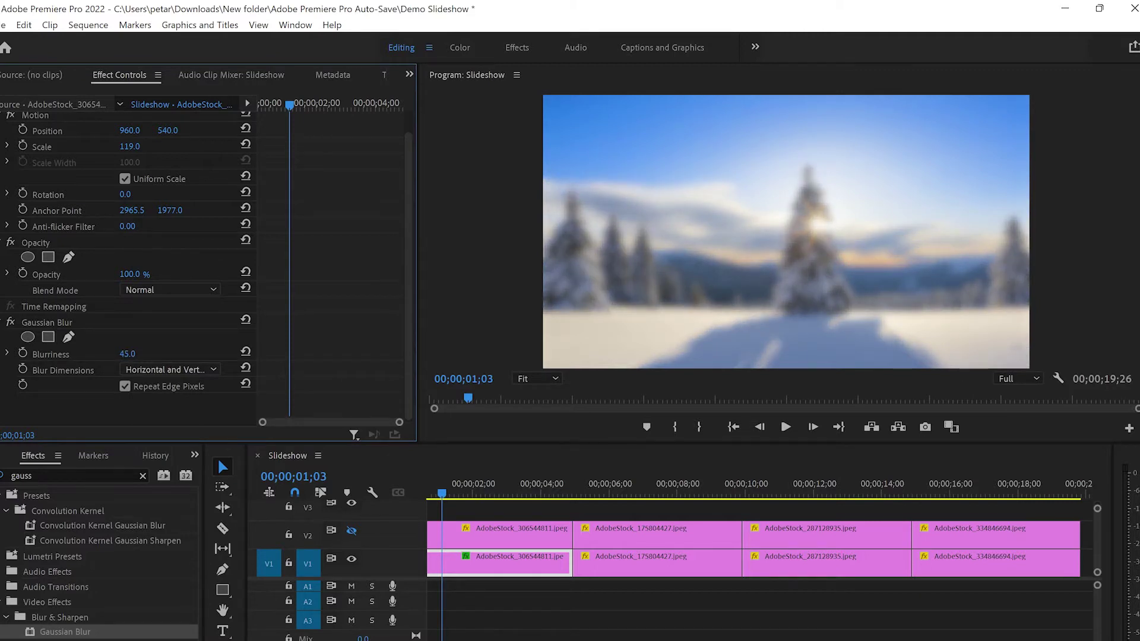
Add the Noise effect to the first background clip with Amount set to 4%.
left_click(143, 476)
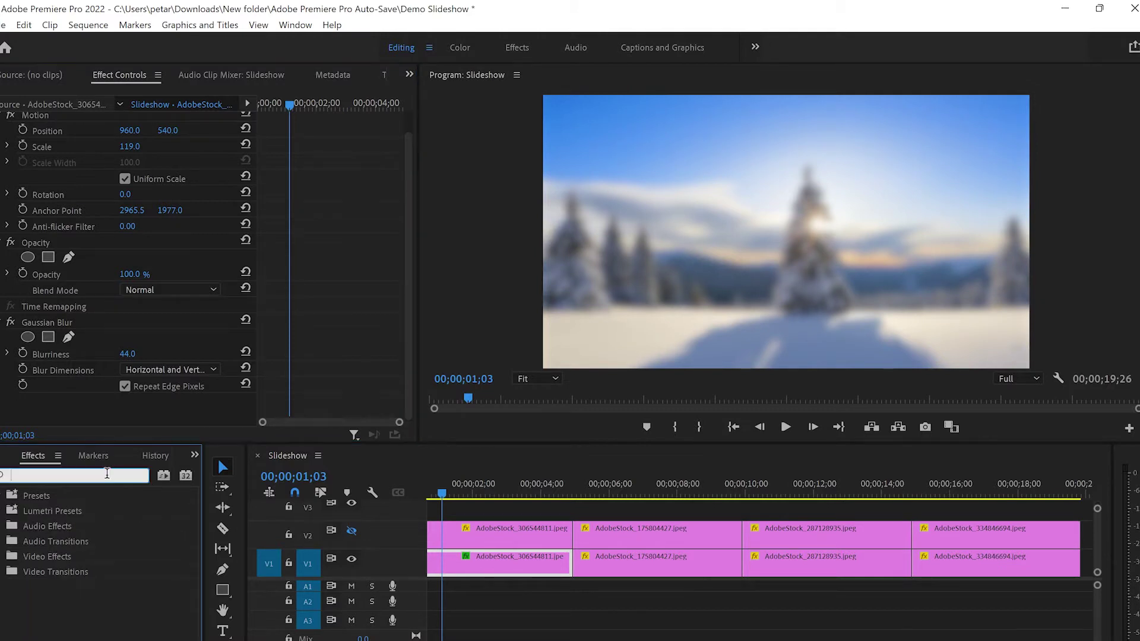
type("noise")
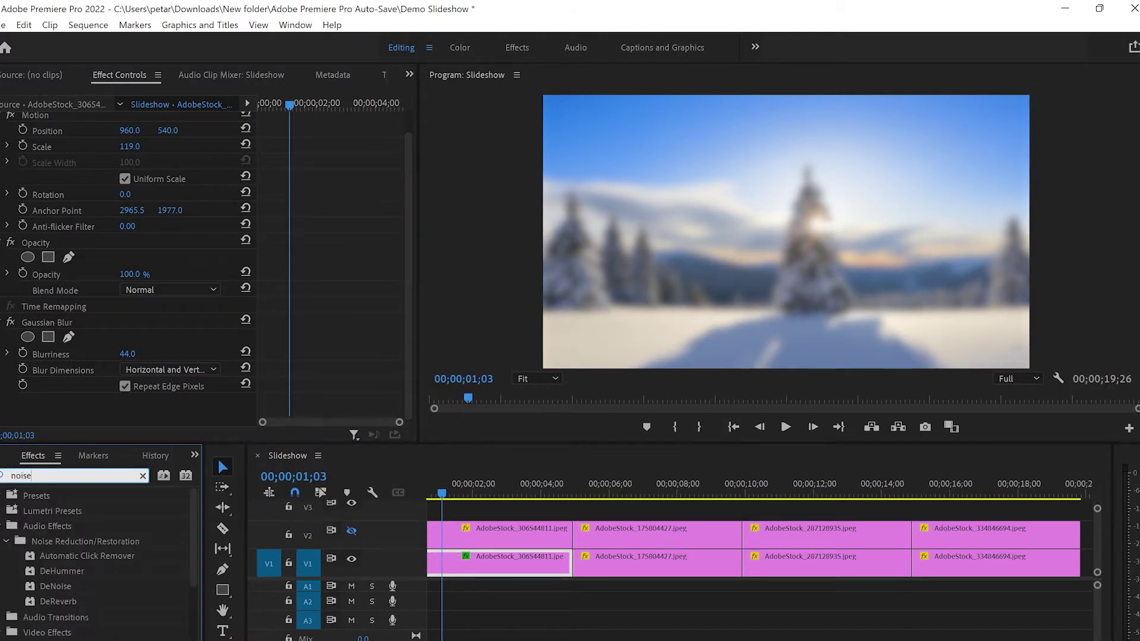
scroll(72, 587, "down", 3)
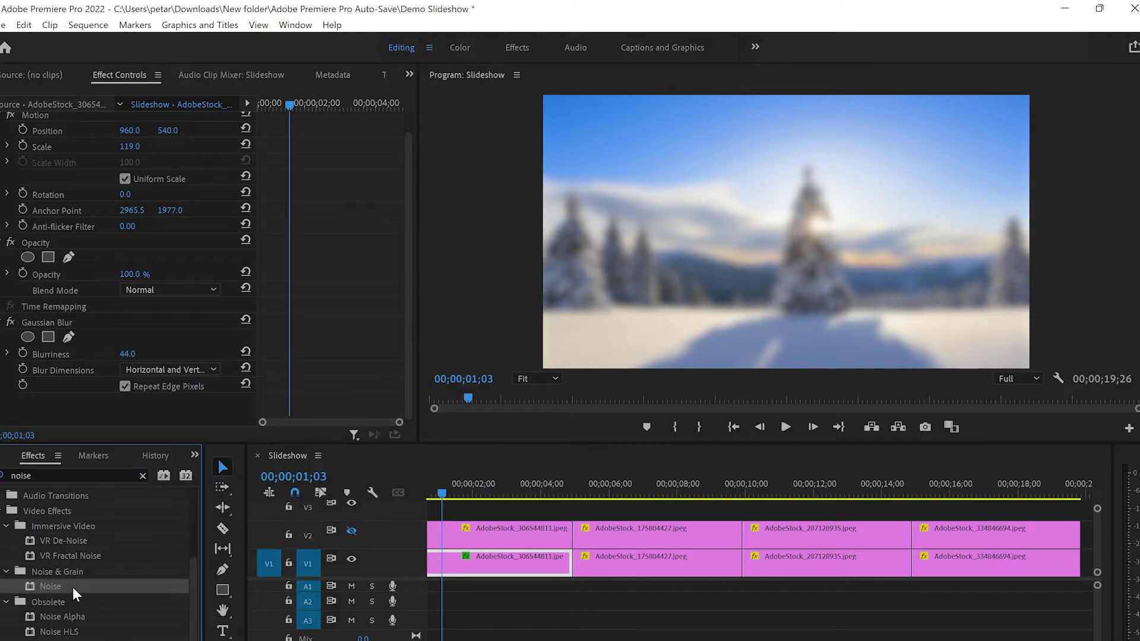
left_click_drag(57, 591, 508, 572)
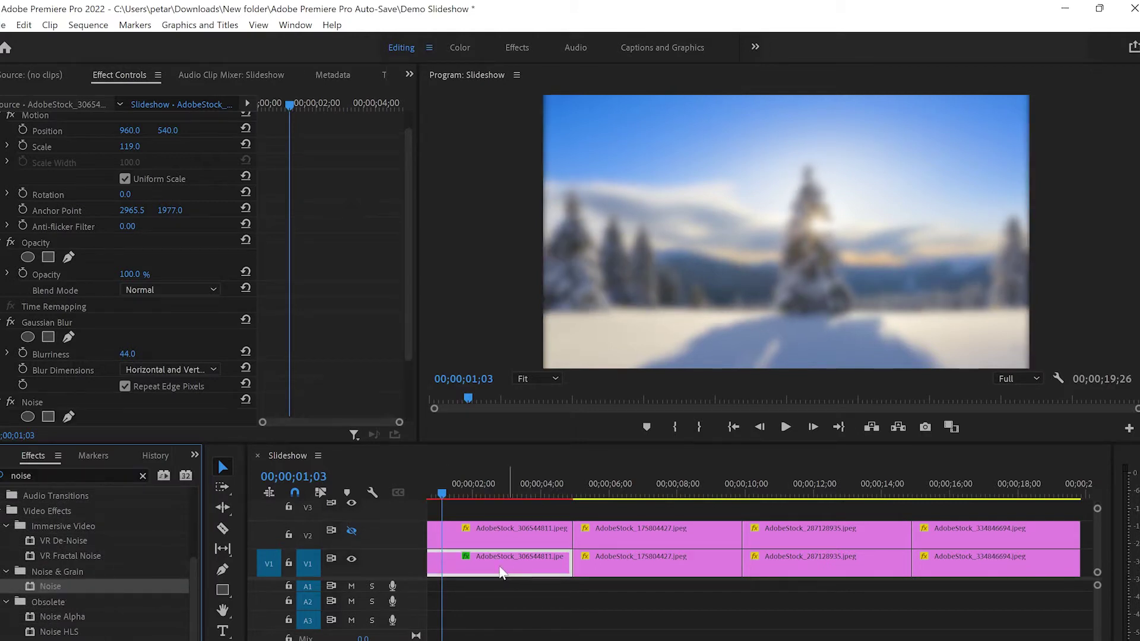
scroll(308, 322, "down", 1)
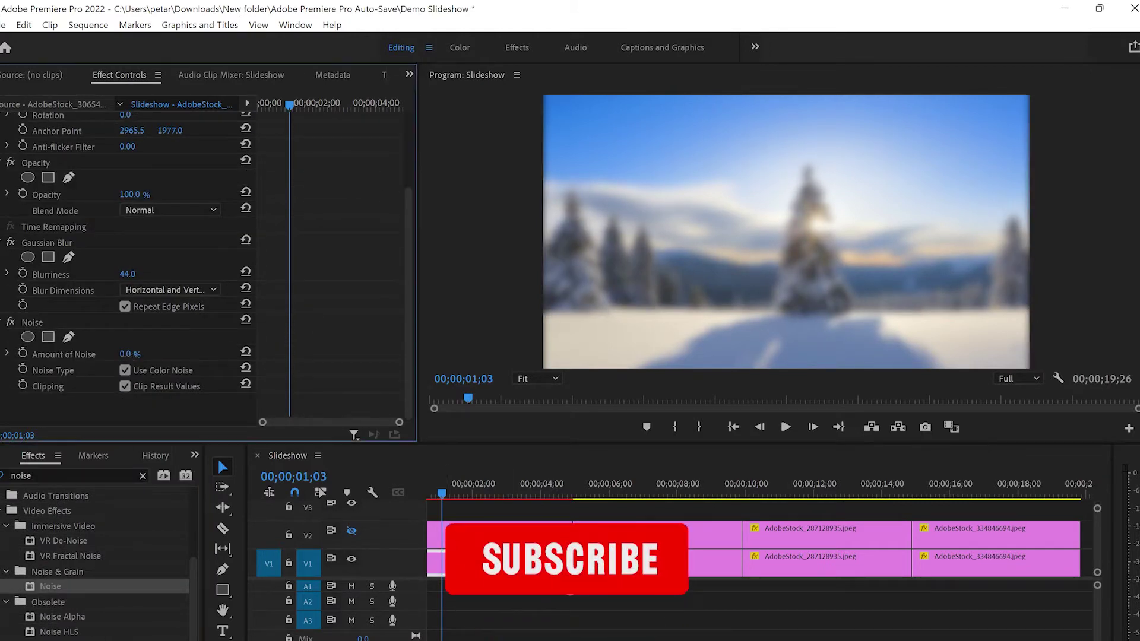
left_click_drag(126, 354, 136, 354)
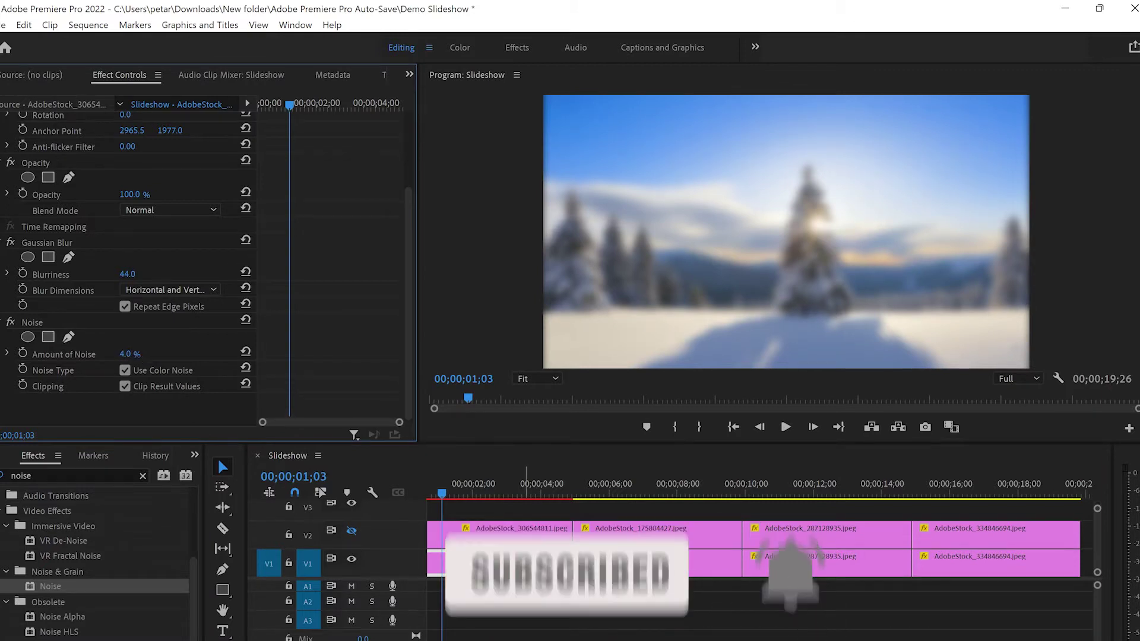
Copy the Gaussian Blur and Noise effects and paste them onto background clips 2–4.
left_click(538, 582)
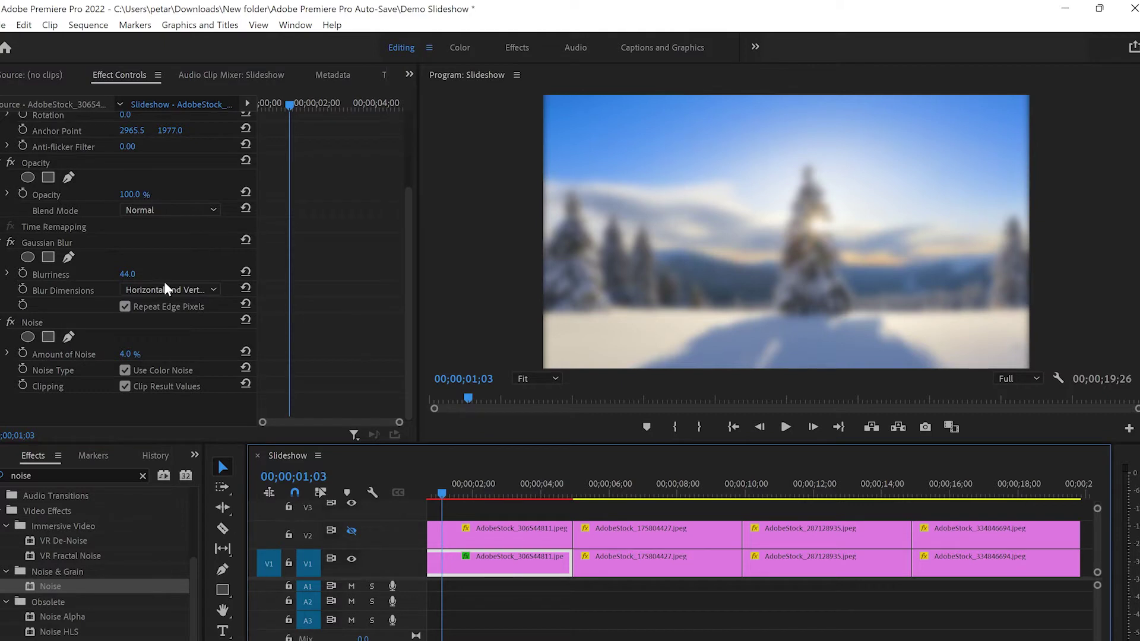
scroll(164, 281, "up", 2)
left_click(83, 268)
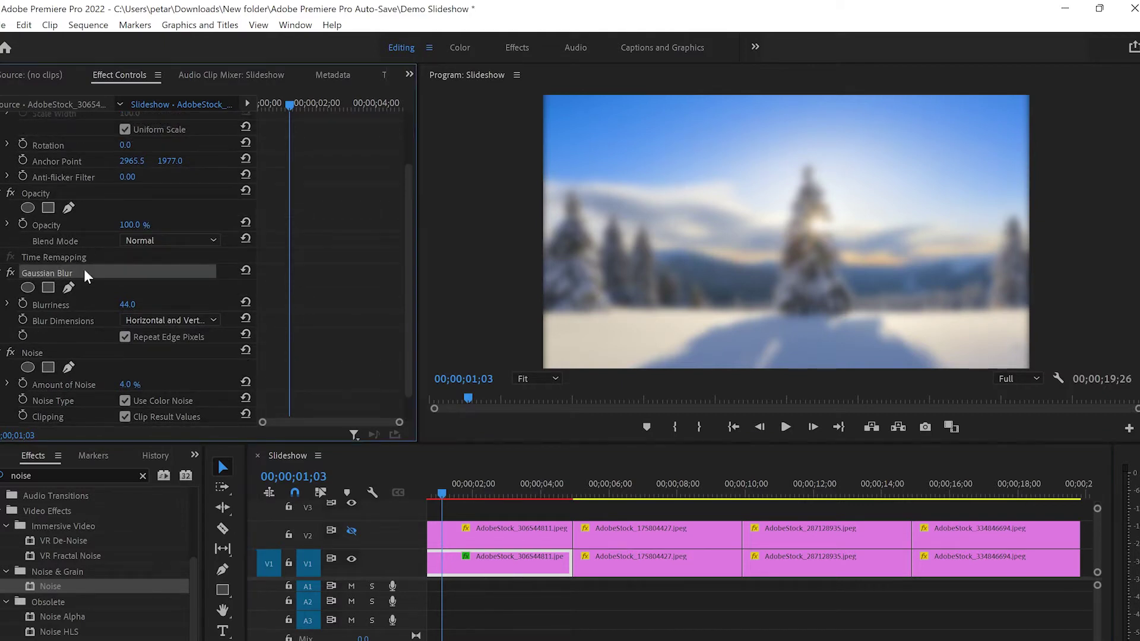
left_click(48, 351, "ctrl")
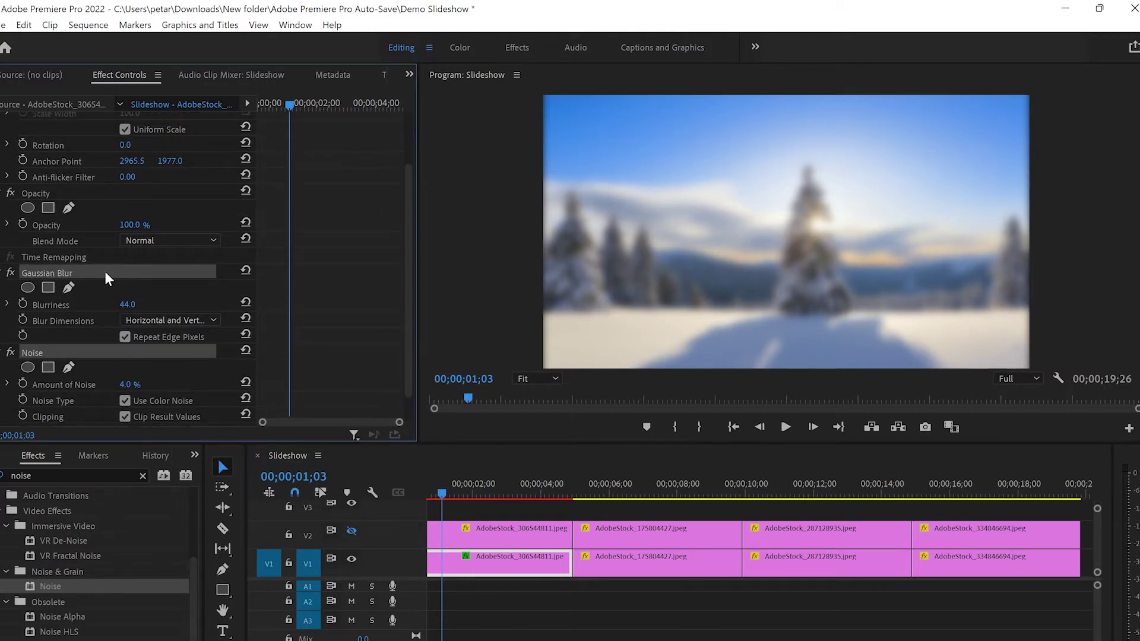
key("ctrl+c")
left_click(641, 567)
left_click_drag(687, 583, 953, 571)
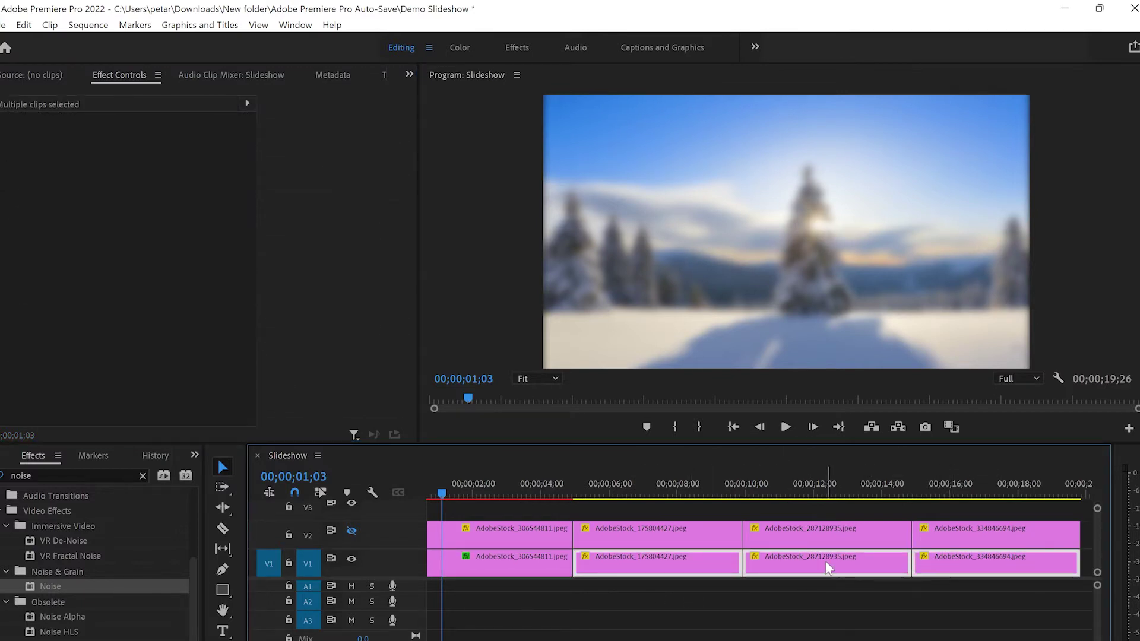
key("ctrl+v")
left_click(530, 491)
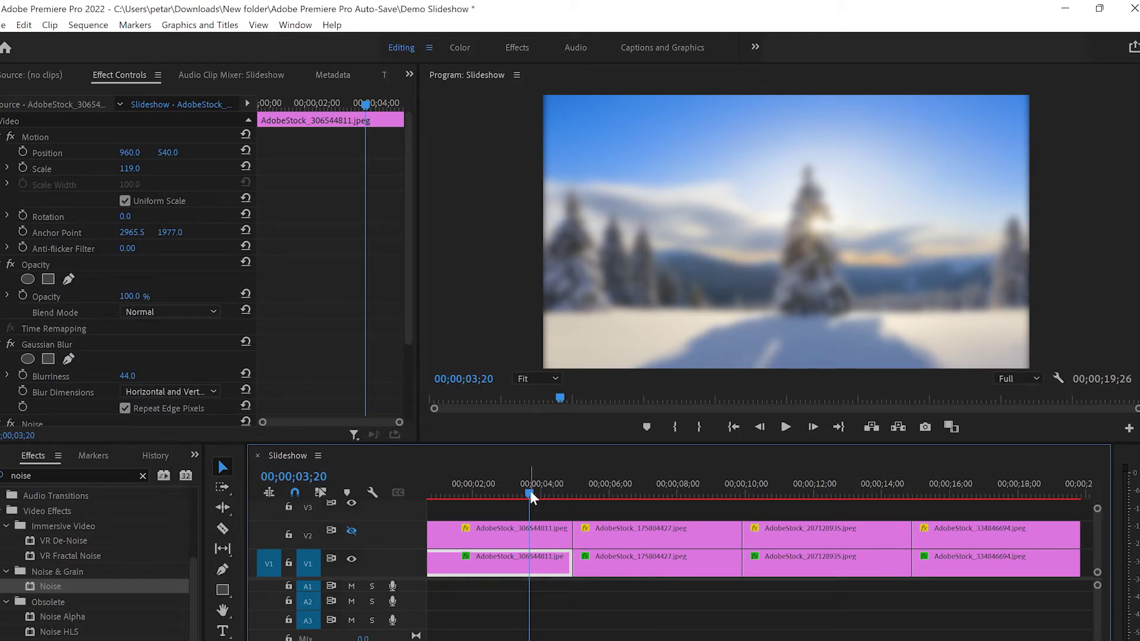
Turn V2 back on, select its first photo, and keyframe Scale at 92 at 2;06.
mouse_move(529, 493)
left_mouse_down()
mouse_move(766, 463)
mouse_move(919, 496)
mouse_move(522, 507)
left_mouse_up()
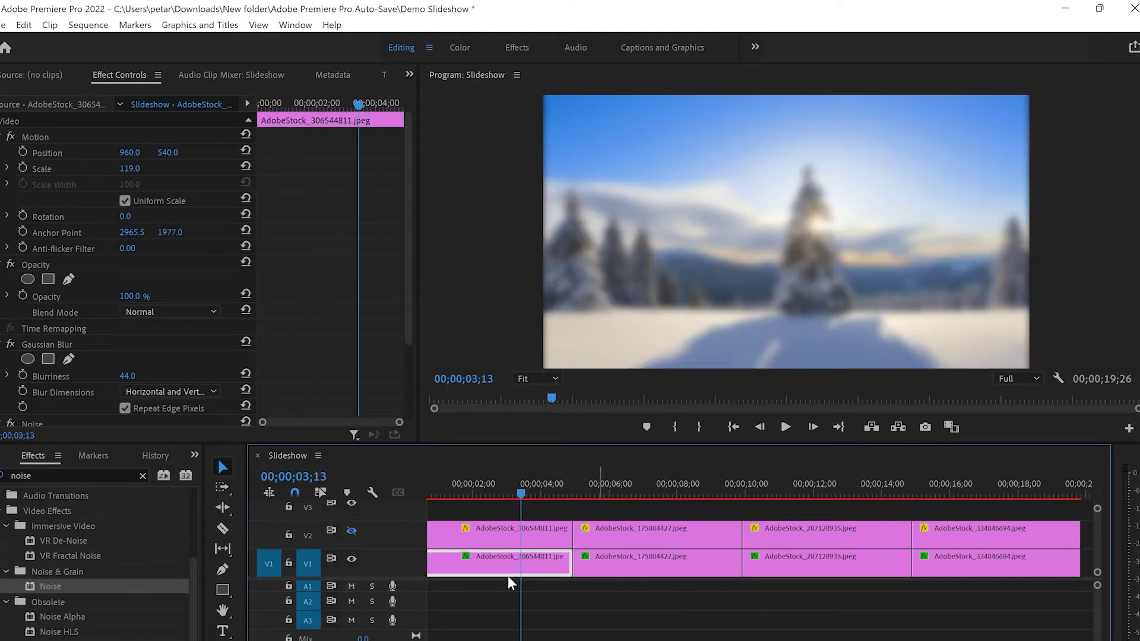
left_click(352, 530)
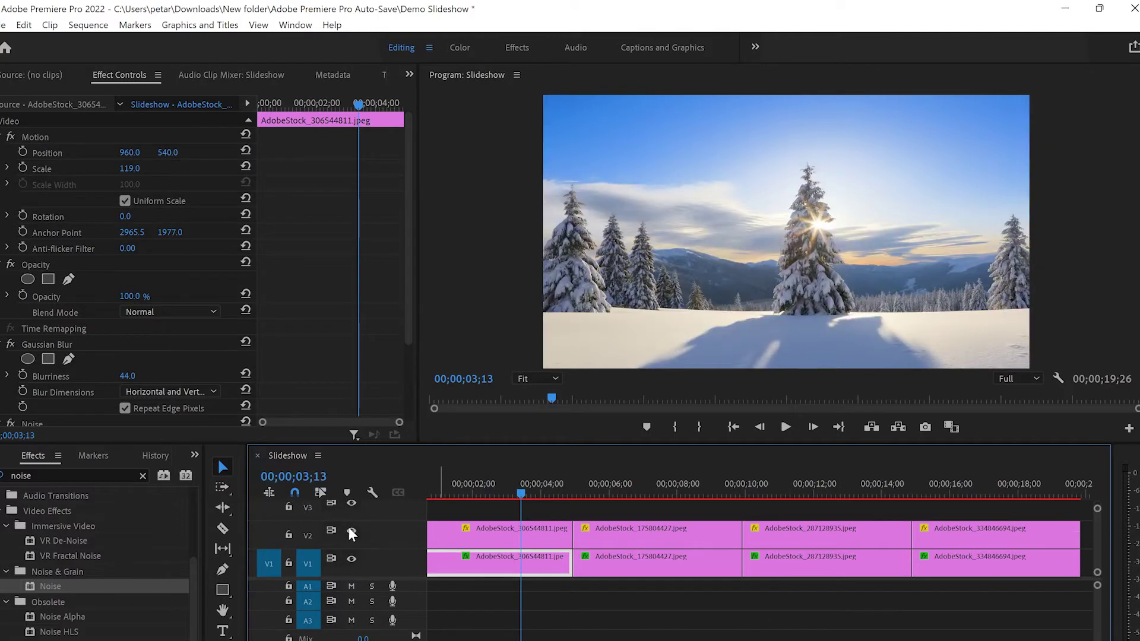
left_click(462, 528)
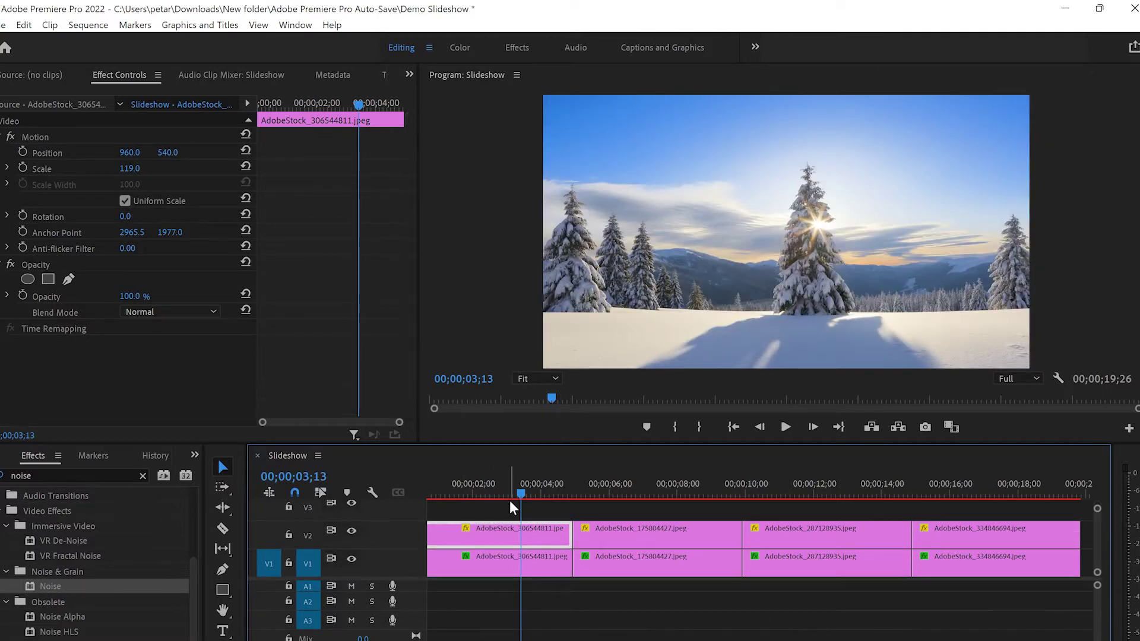
left_click_drag(521, 491, 479, 493)
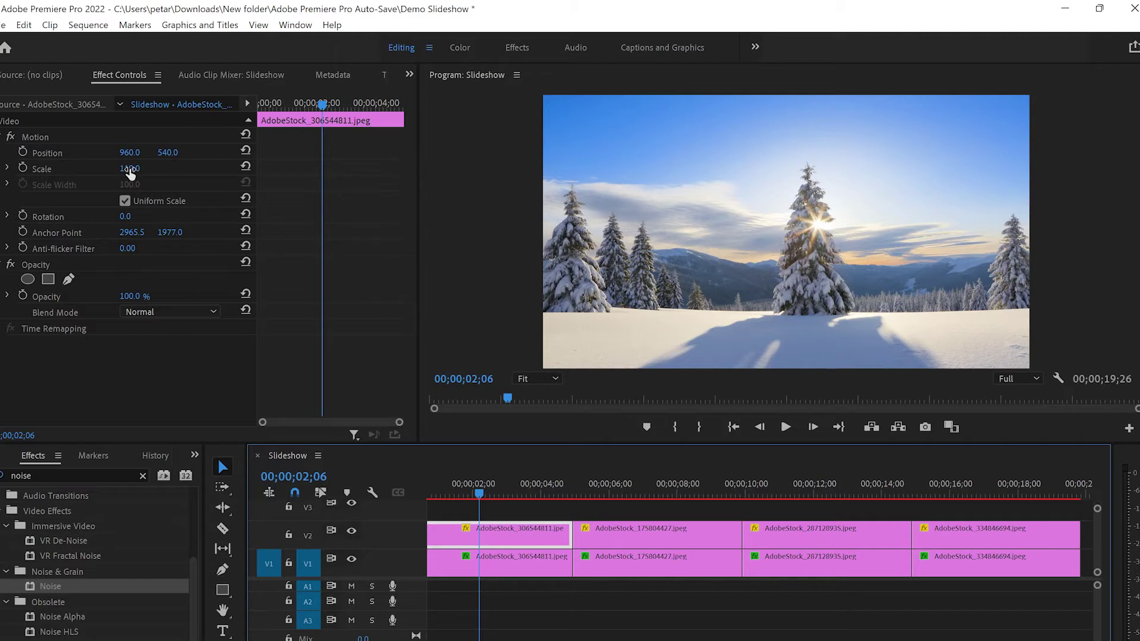
left_click_drag(129, 168, 127, 168)
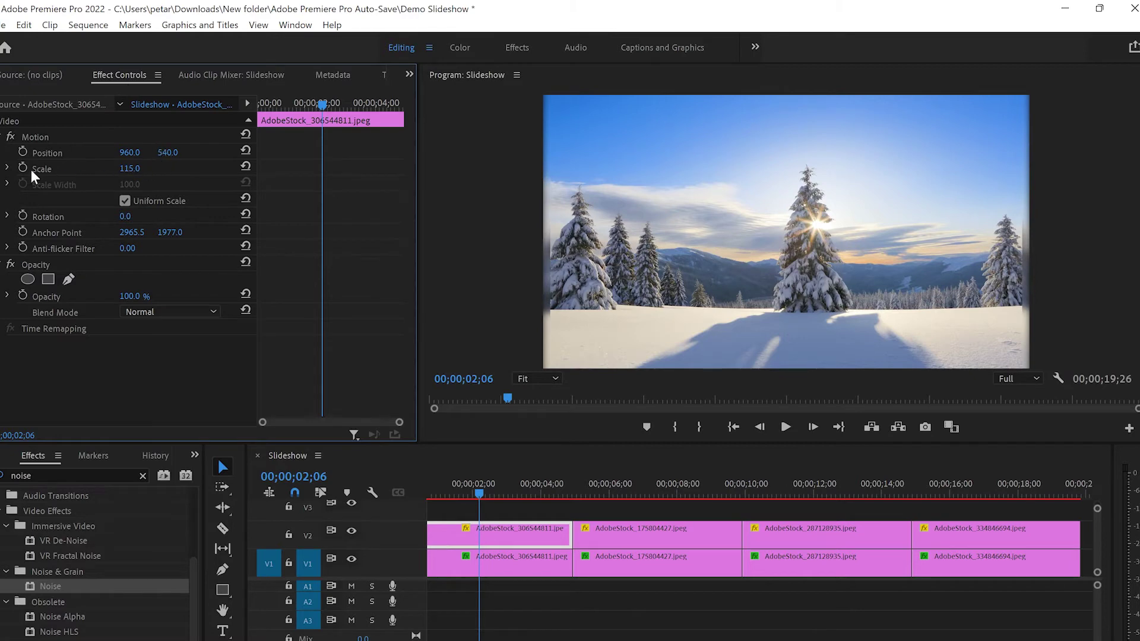
left_click_drag(121, 168, 109, 168)
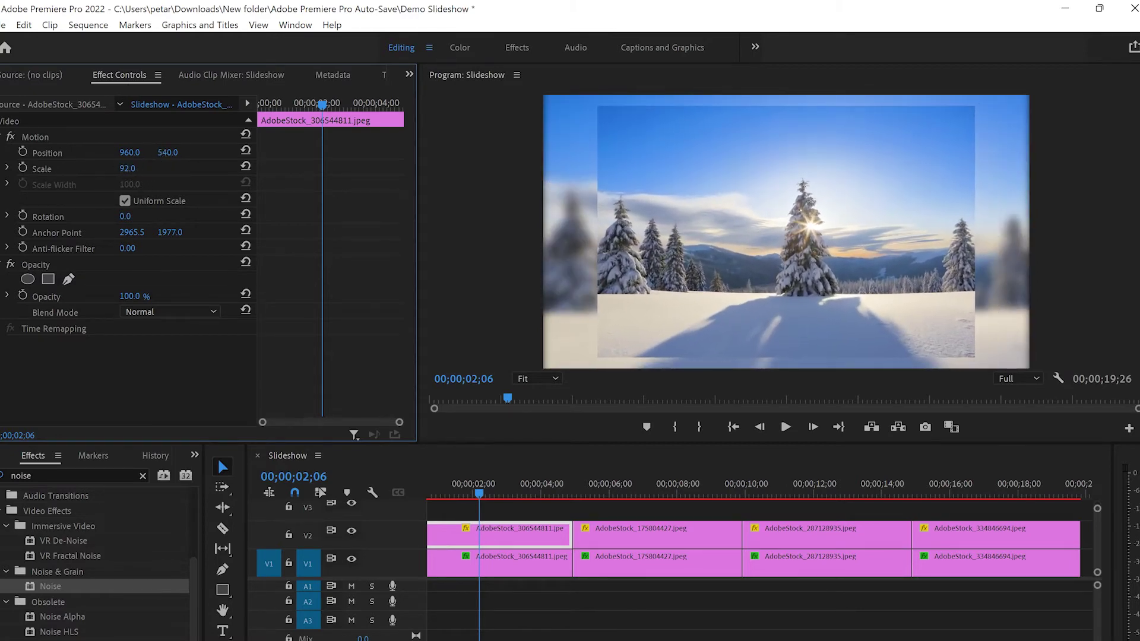
left_click(23, 168)
Add a starting Scale keyframe of 76 at about one second in.
left_click_drag(323, 103, 294, 113)
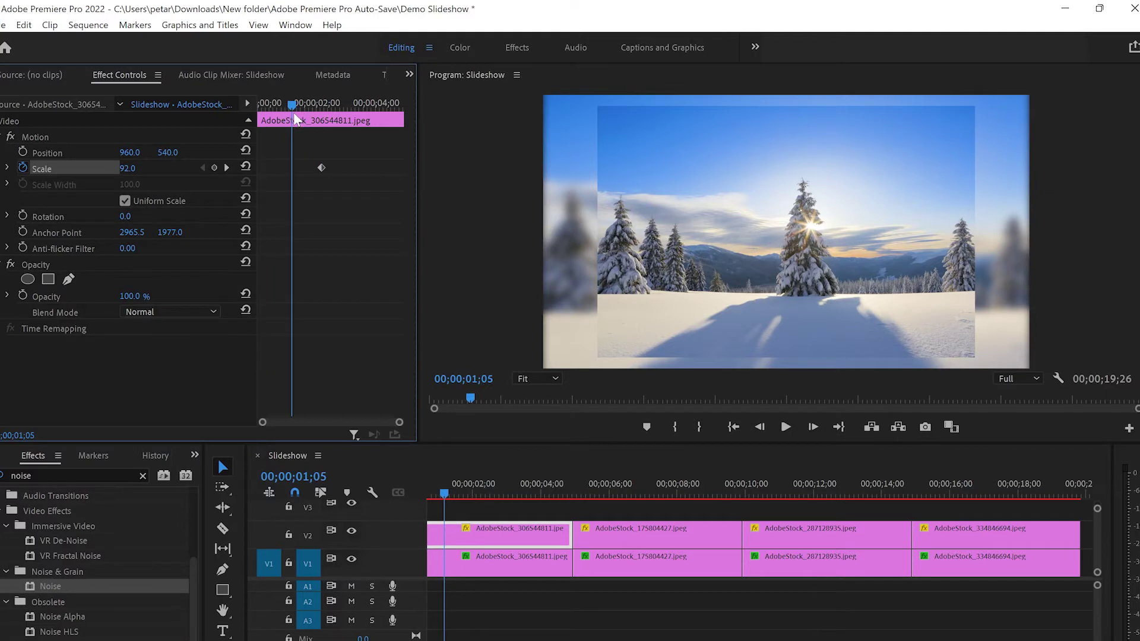
left_click_drag(128, 168, 118, 169)
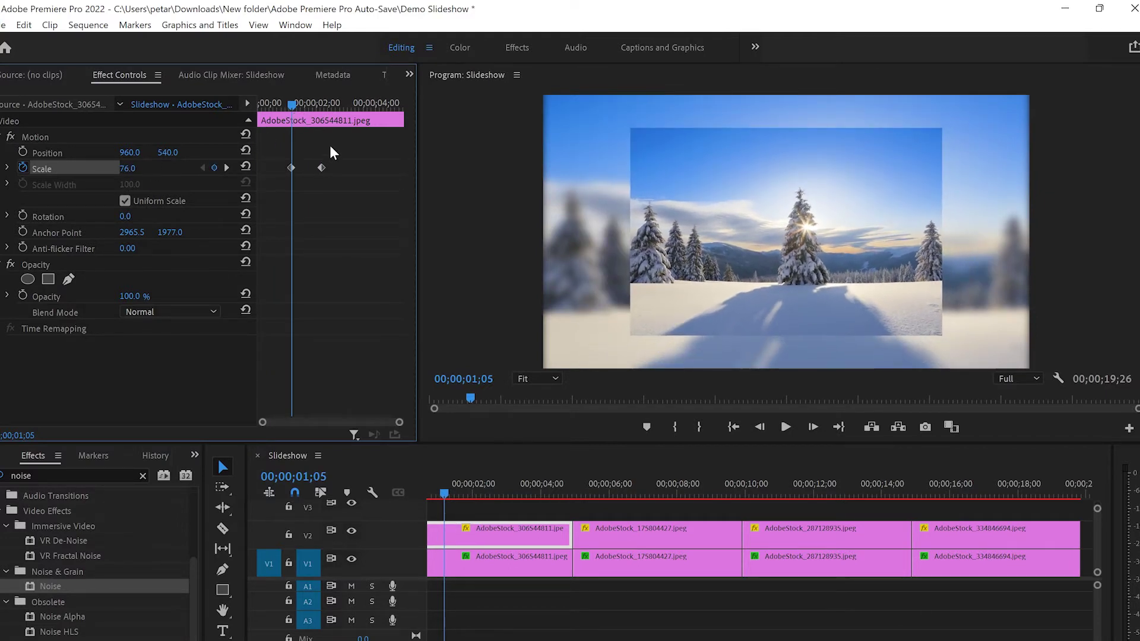
left_click_drag(311, 144, 335, 184)
Give the two Scale keyframes ease-in and ease-out interpolation.
right_click(321, 168)
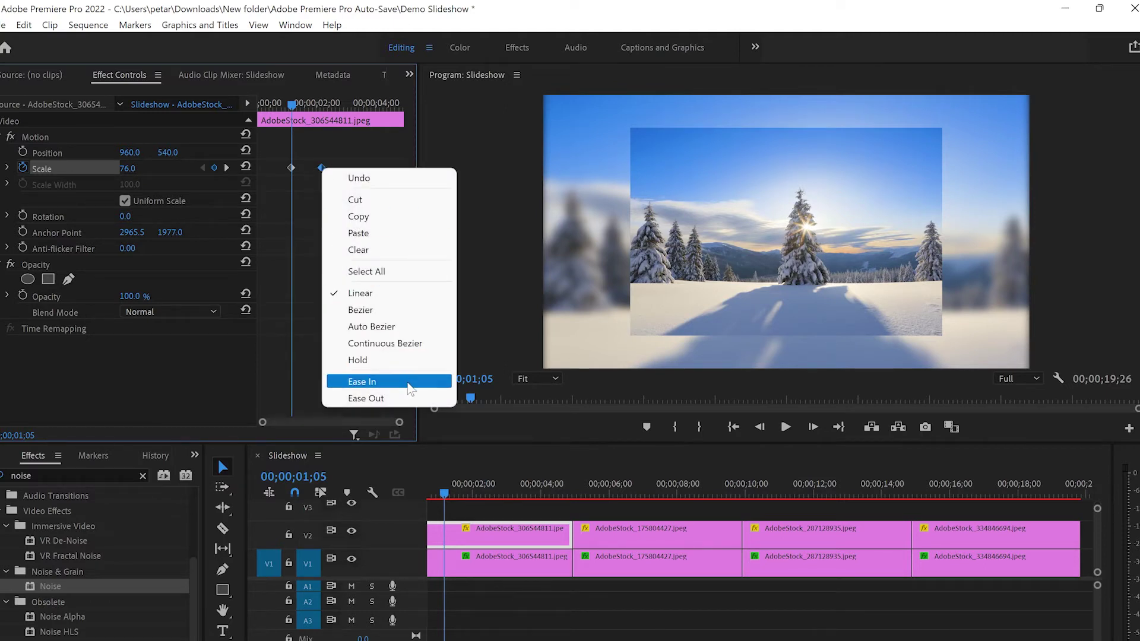
left_click(404, 385)
left_click_drag(301, 156, 285, 185)
right_click(290, 166)
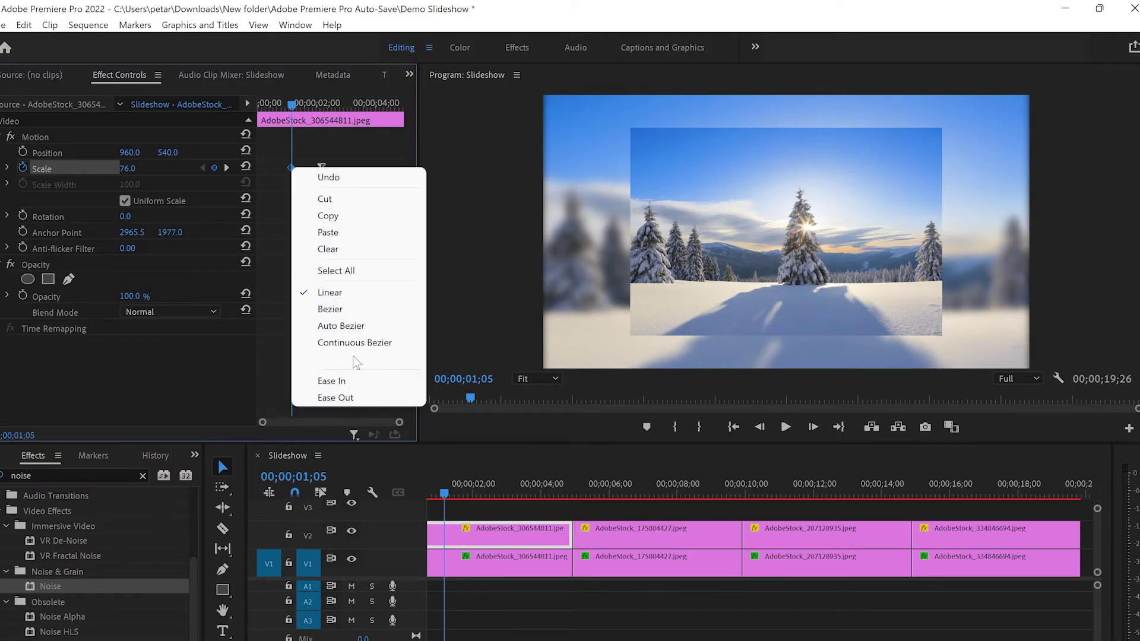
left_click(368, 396)
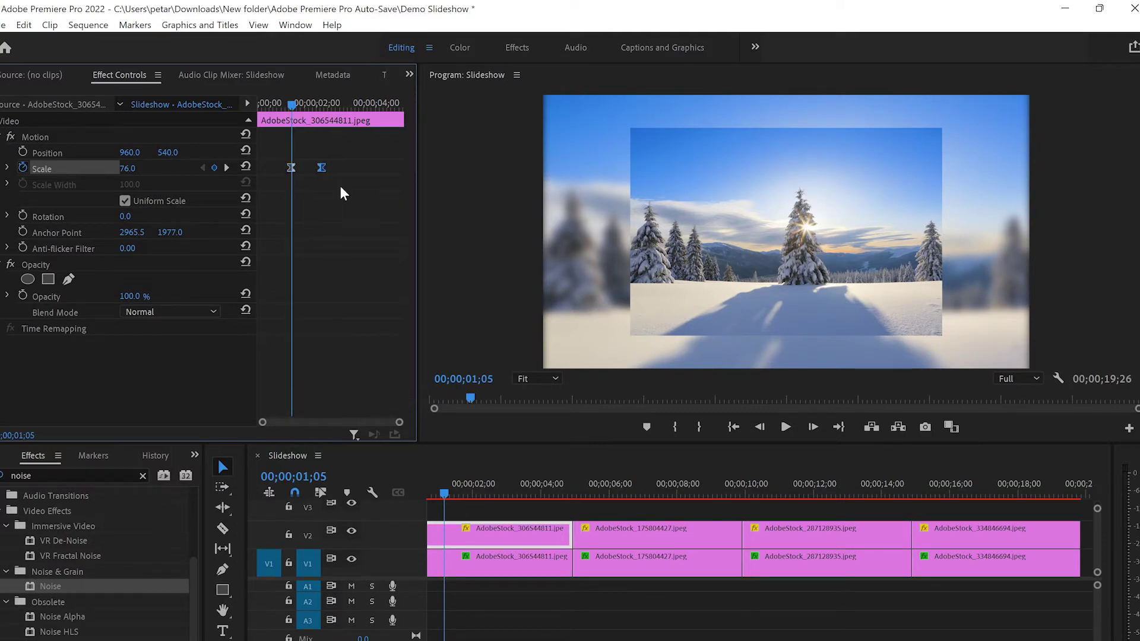
Move the Scale keyframes to the clip's end and start, then preview the zoom.
left_click_drag(322, 164, 431, 179)
left_click_drag(291, 165, 248, 171)
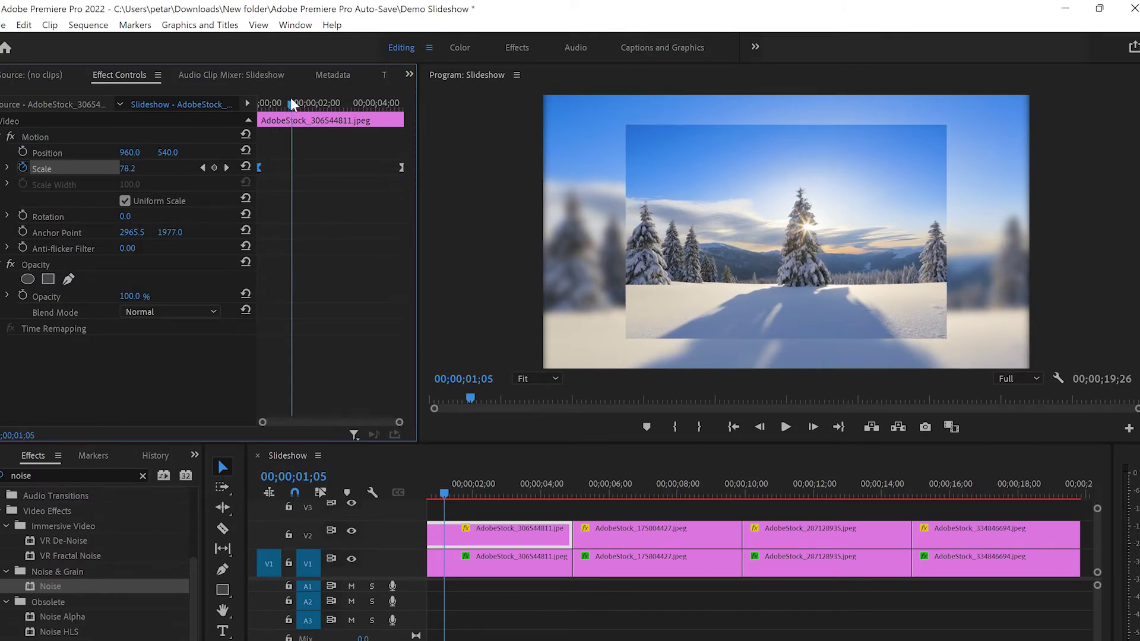
left_click_drag(291, 104, 259, 104)
key("space")
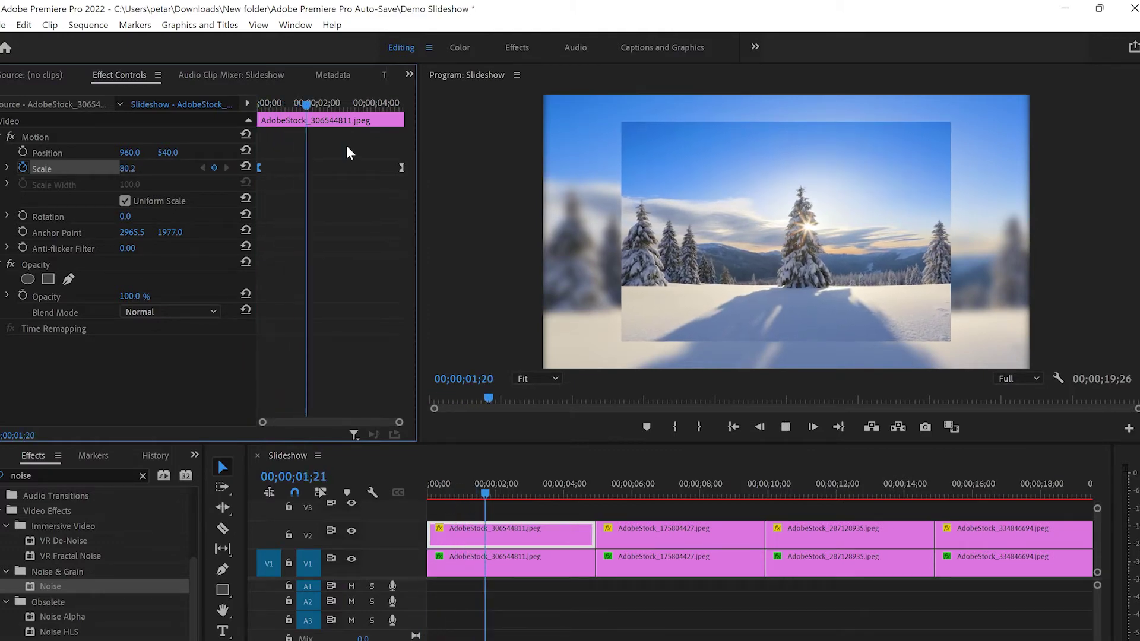
key("space")
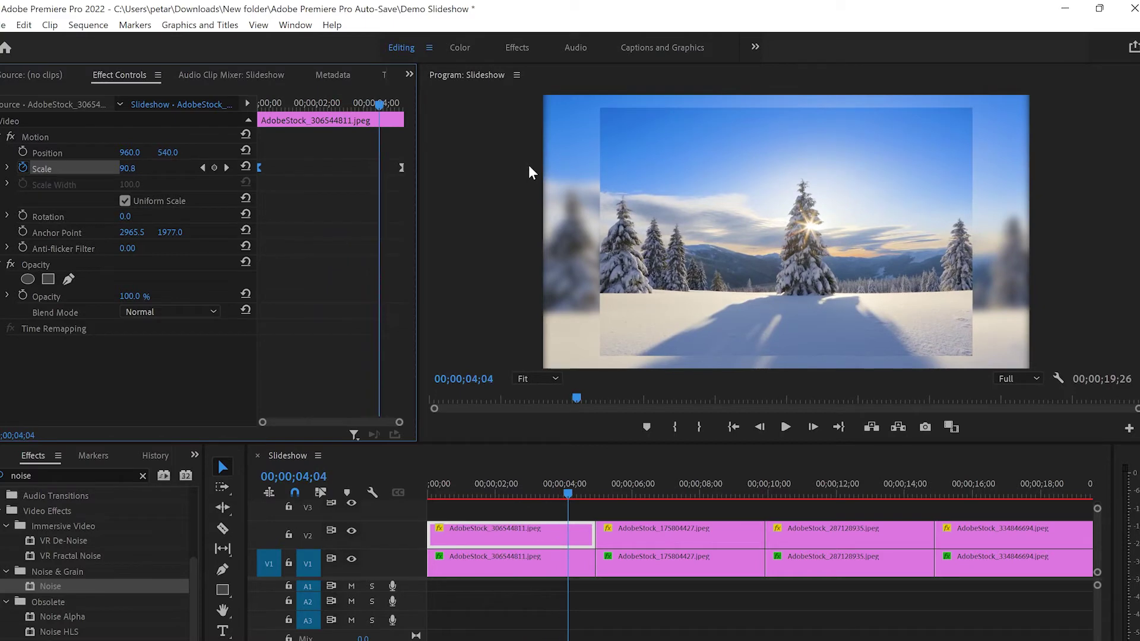
Copy the snow photo's Motion zoom and paste it onto the other three V2 photos.
left_click(59, 137)
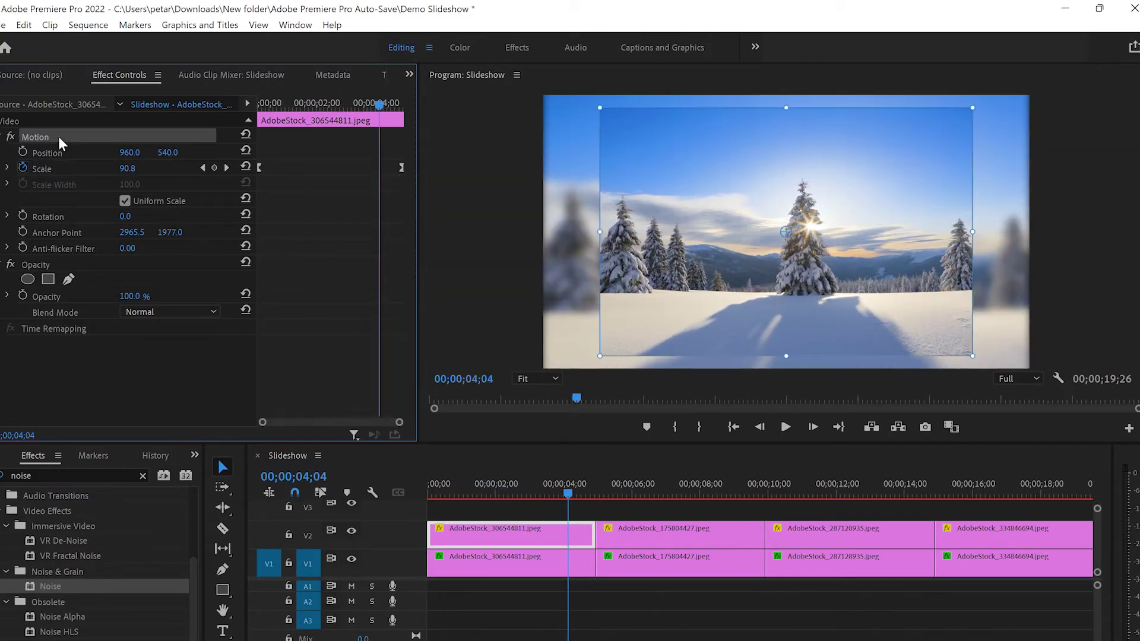
key("ctrl+c")
left_click_drag(639, 509, 958, 539)
key("ctrl+v")
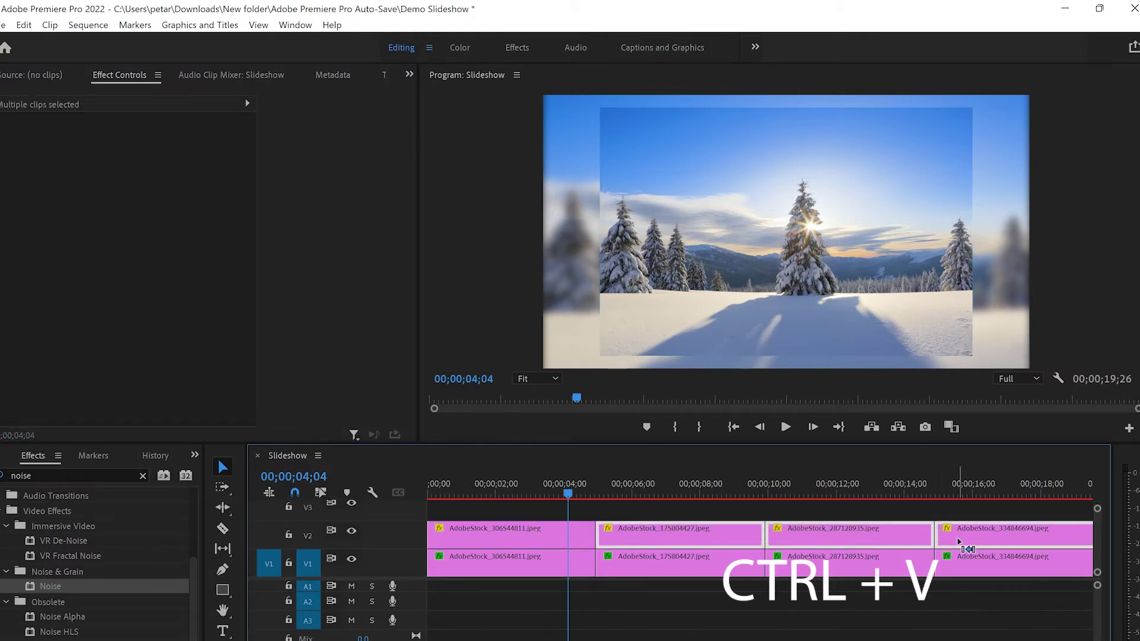
left_click(572, 489)
left_click_drag(572, 489, 517, 519)
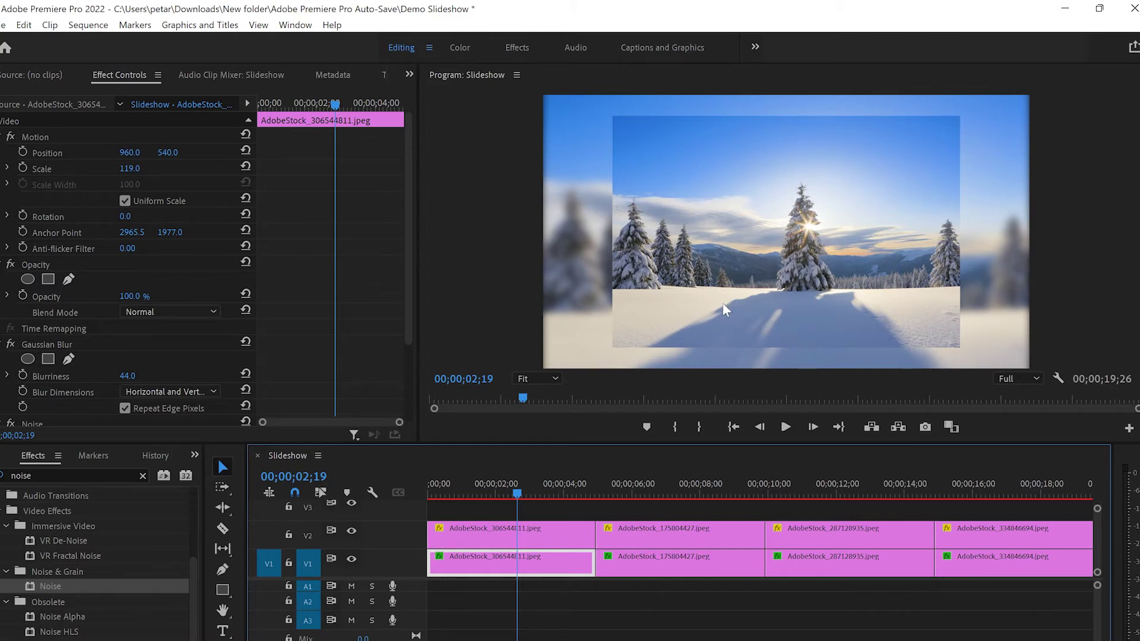
Search Effects for 'radial' and apply Radial Shadow to the first V2 snow photo.
left_click(142, 477)
left_click(129, 473)
type("radial")
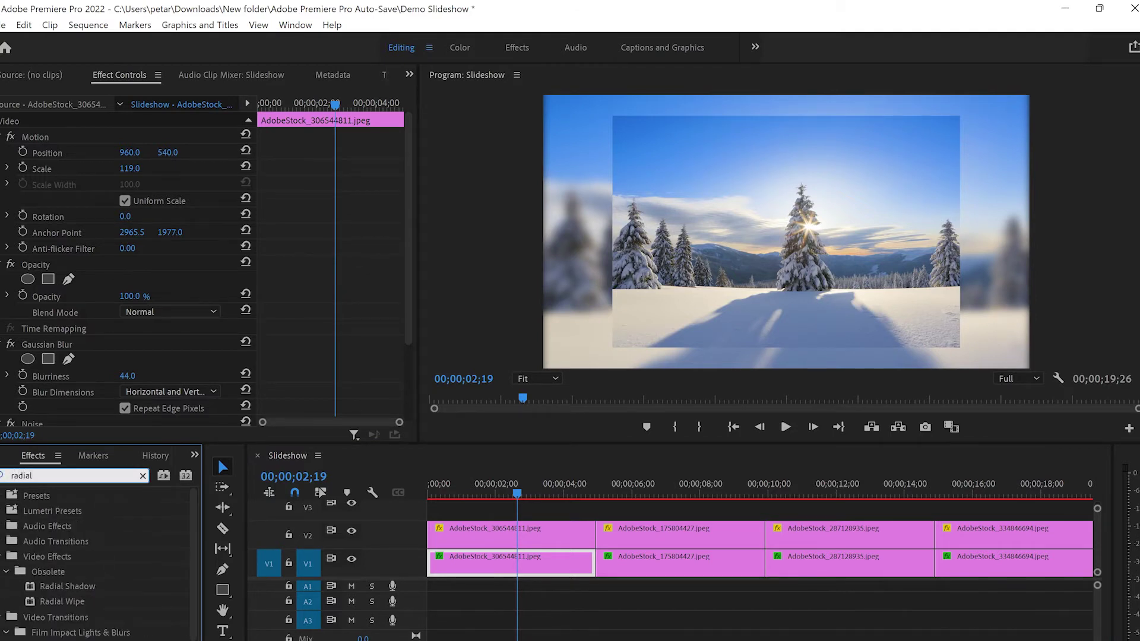
left_click(90, 586)
left_click_drag(77, 586, 475, 530)
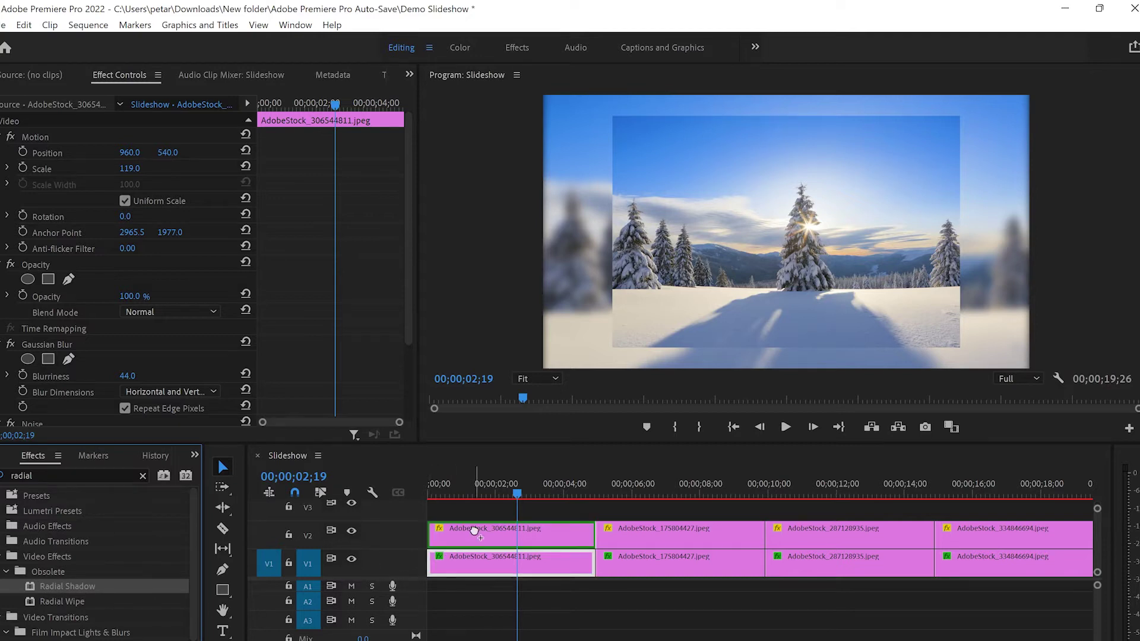
left_click_drag(475, 530, 480, 531)
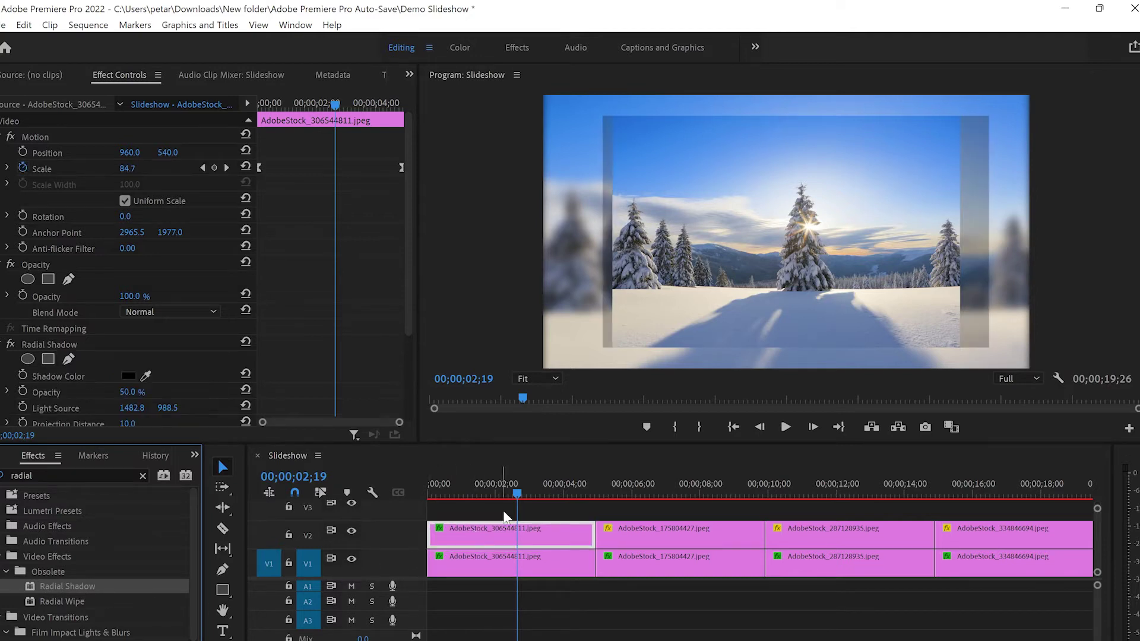
Pick white as the Radial Shadow's shadow colour.
scroll(326, 226, "down", 3)
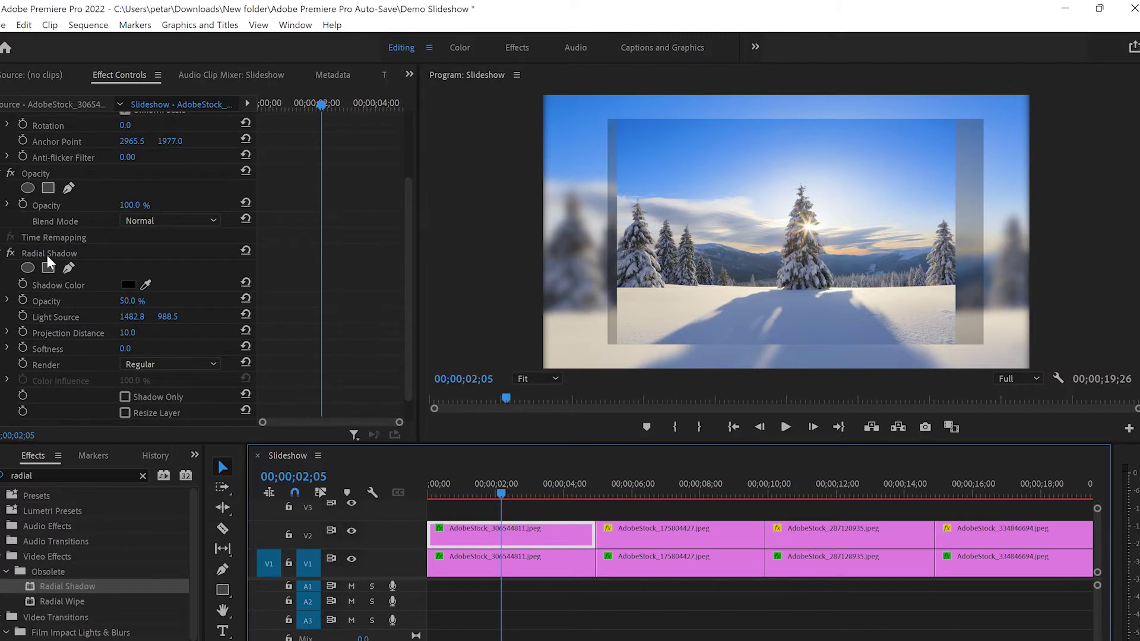
left_click(54, 255)
scroll(154, 301, "down", 1)
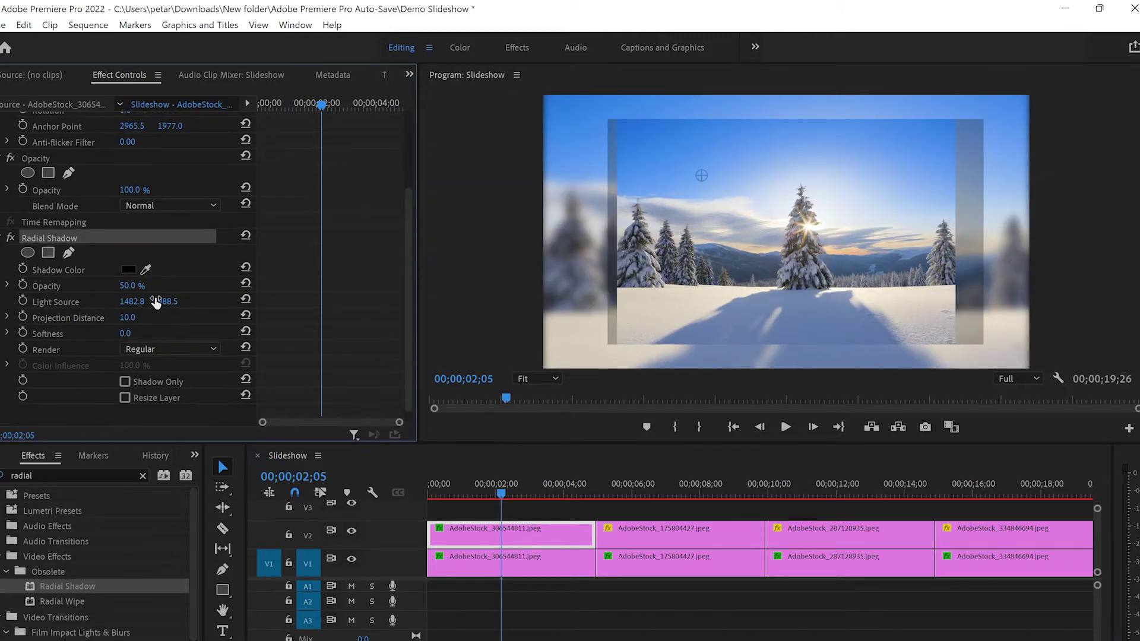
left_click(127, 267)
left_click(387, 447)
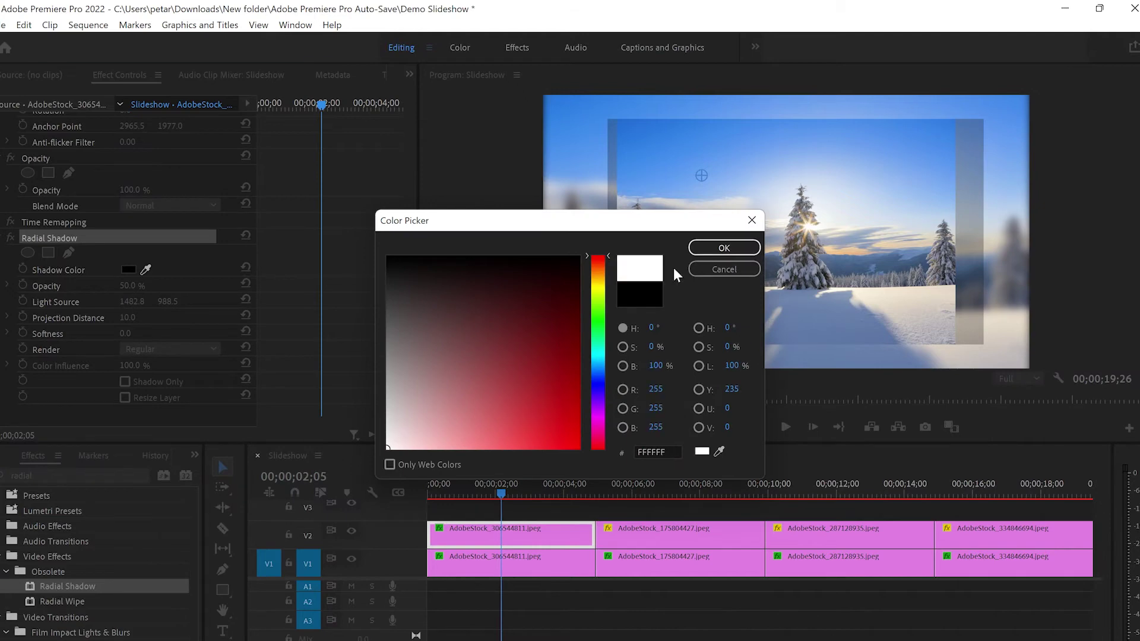
Confirm the white colour, raise shadow opacity to 100% and enable Resize Layer.
left_click(724, 248)
left_click_drag(141, 286, 173, 285)
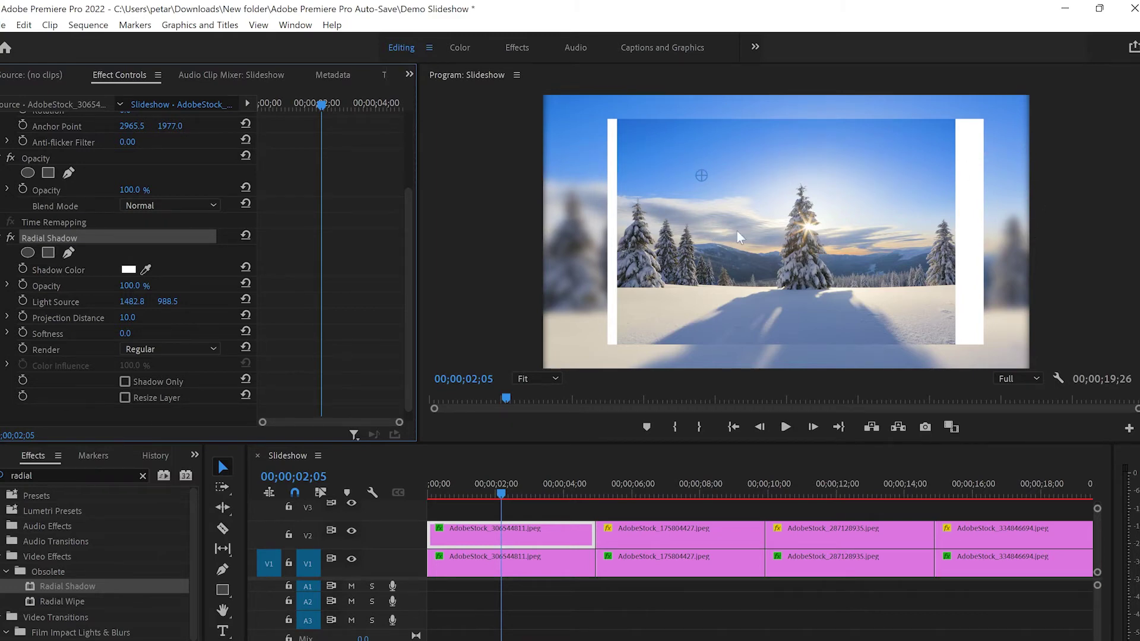
left_click(125, 398)
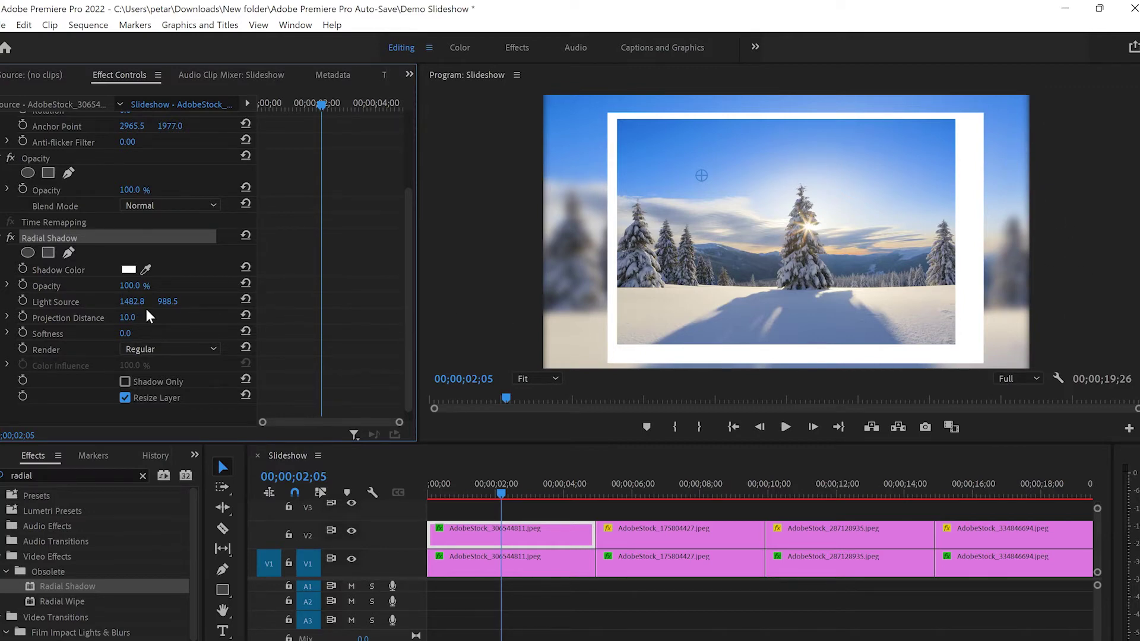
Set Projection Distance to 4 and shift Light Source X right to even the frame.
left_click(129, 318)
type("5")
key("Return")
left_click(125, 317)
type("4")
key("Return")
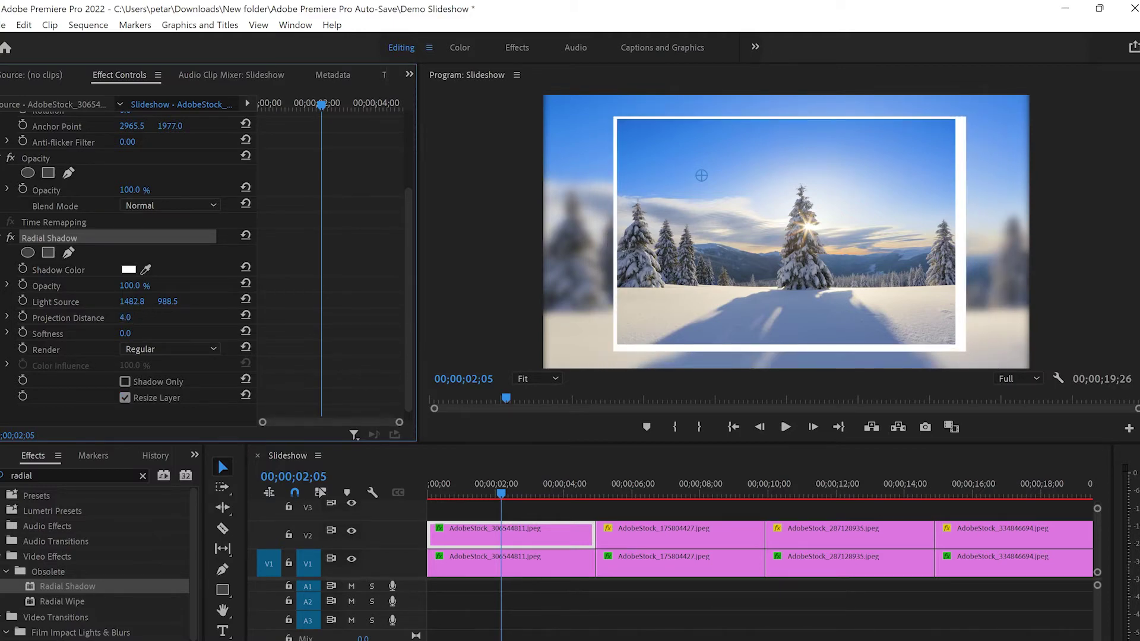
left_click(132, 302)
type("1932.8")
key("Return")
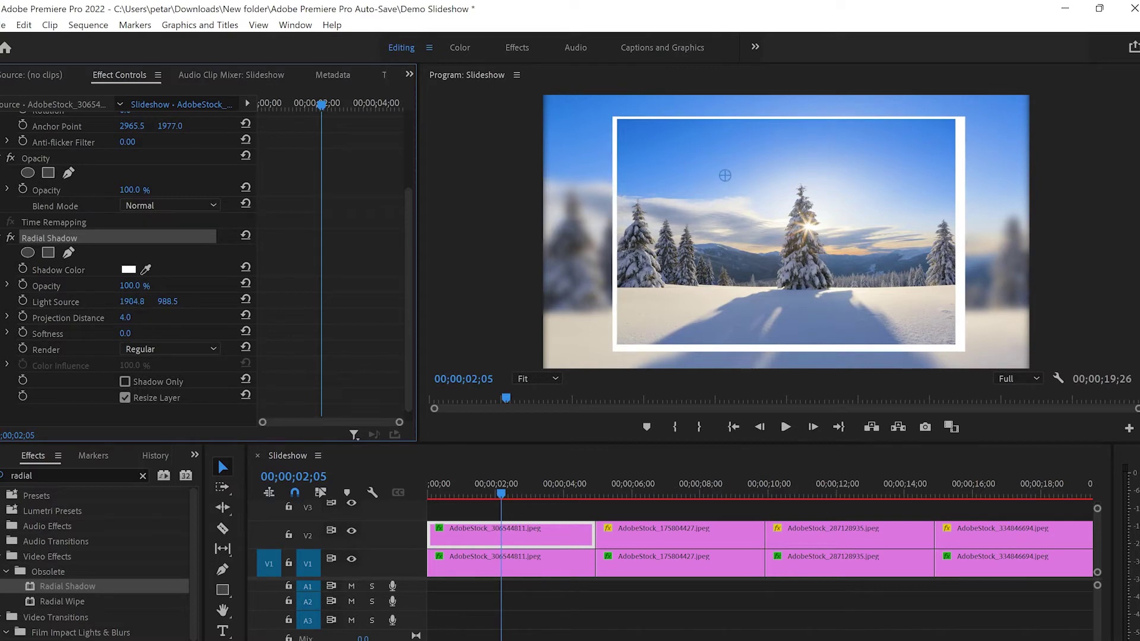
left_click_drag(132, 301, 250, 302)
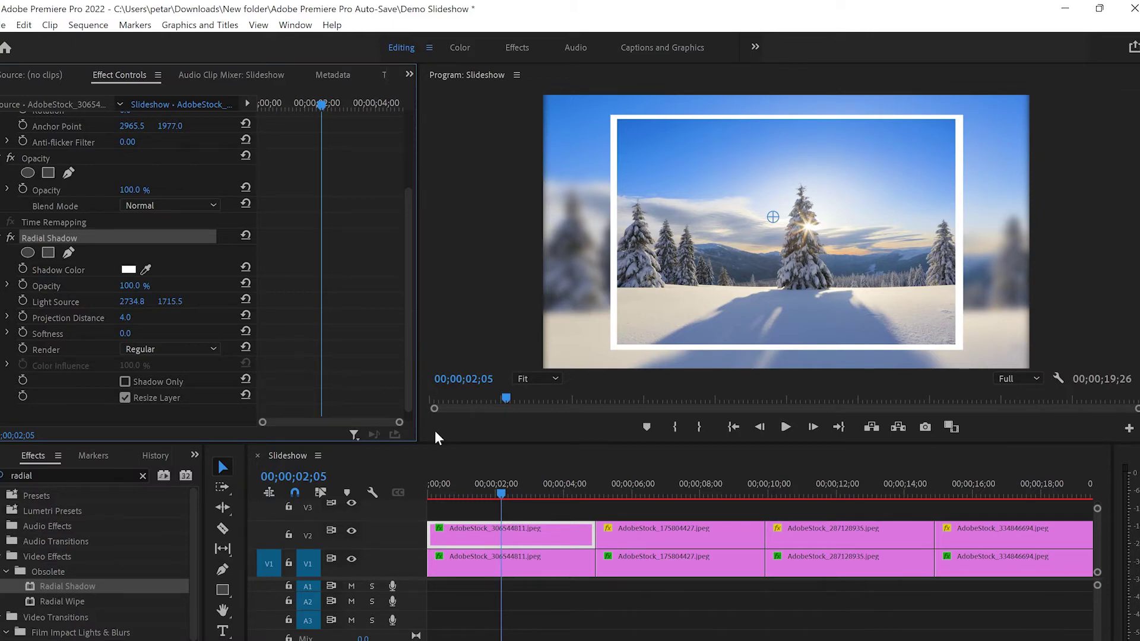
Search Effects for 'drop sha' and apply Drop Shadow to the first V2 photo.
left_click(142, 476)
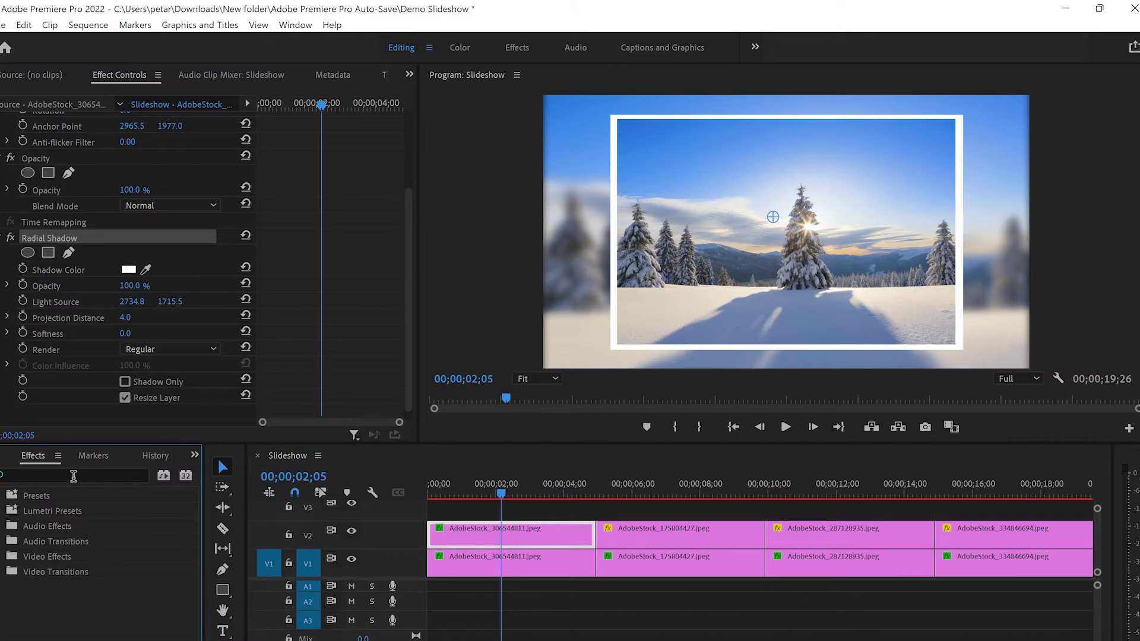
left_click(70, 478)
type("dro")
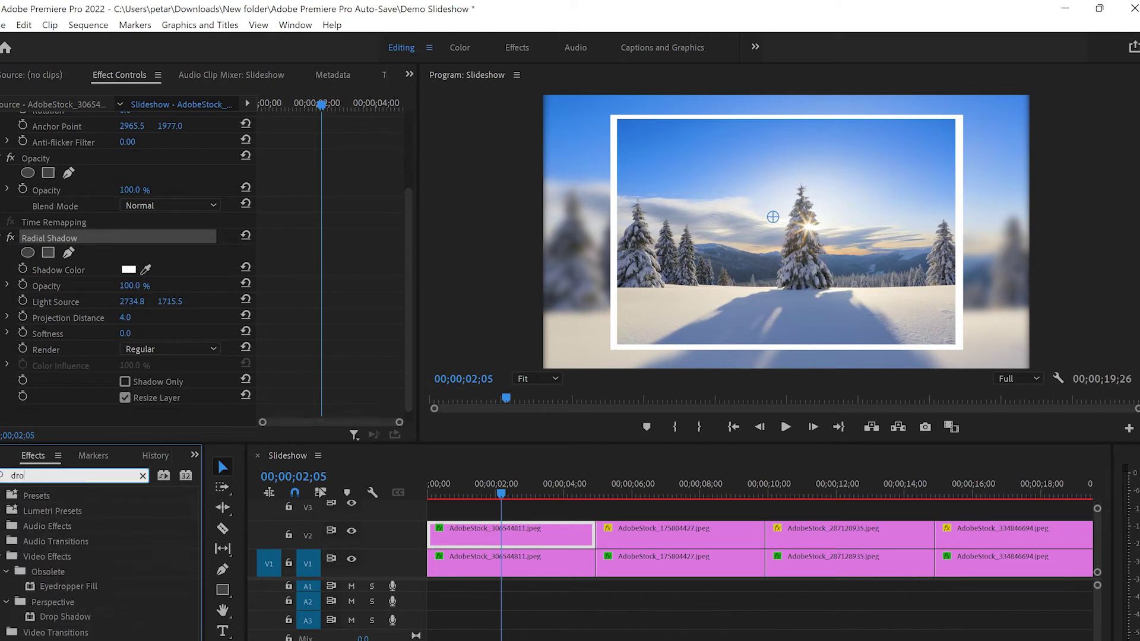
type("p sha")
left_click_drag(73, 586, 519, 533)
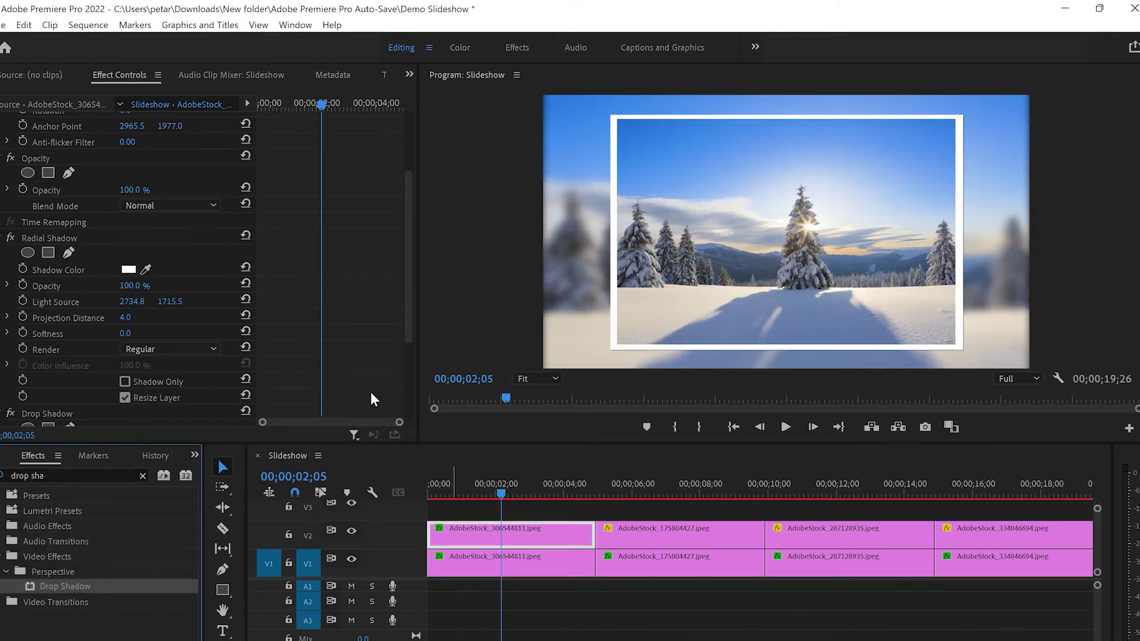
Set the Drop Shadow to distance 29 and direction 208°, and raise its softness.
scroll(345, 299, "down", 2)
scroll(238, 321, "down", 2)
left_click(77, 274)
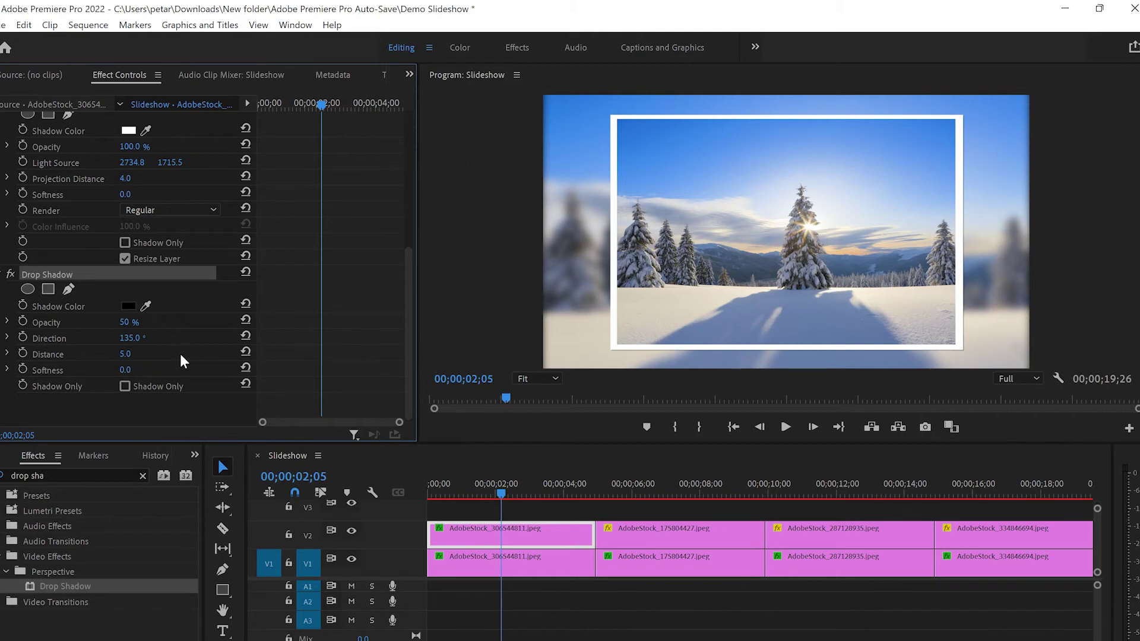
left_click_drag(126, 354, 138, 353)
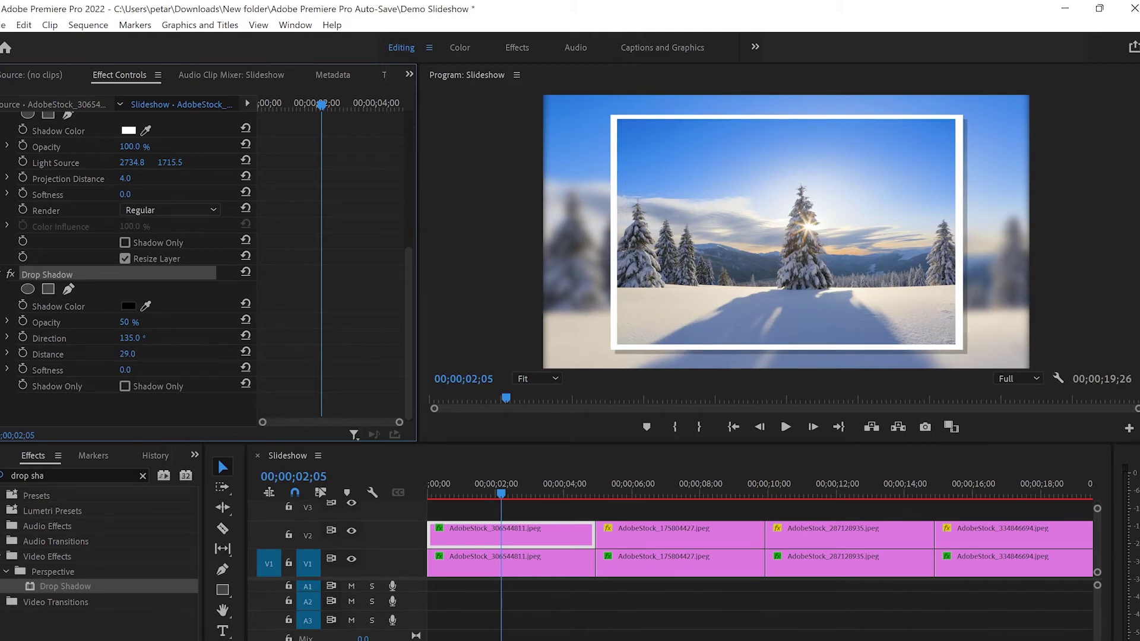
left_click_drag(137, 354, 178, 343)
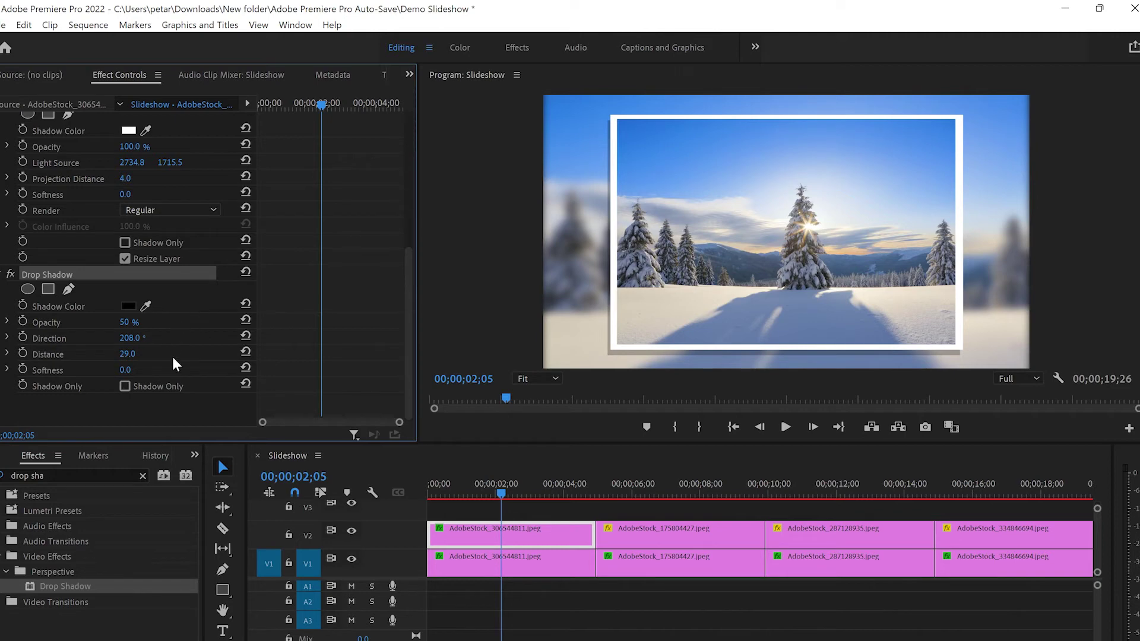
left_click_drag(125, 370, 157, 370)
scroll(190, 363, "up", 2)
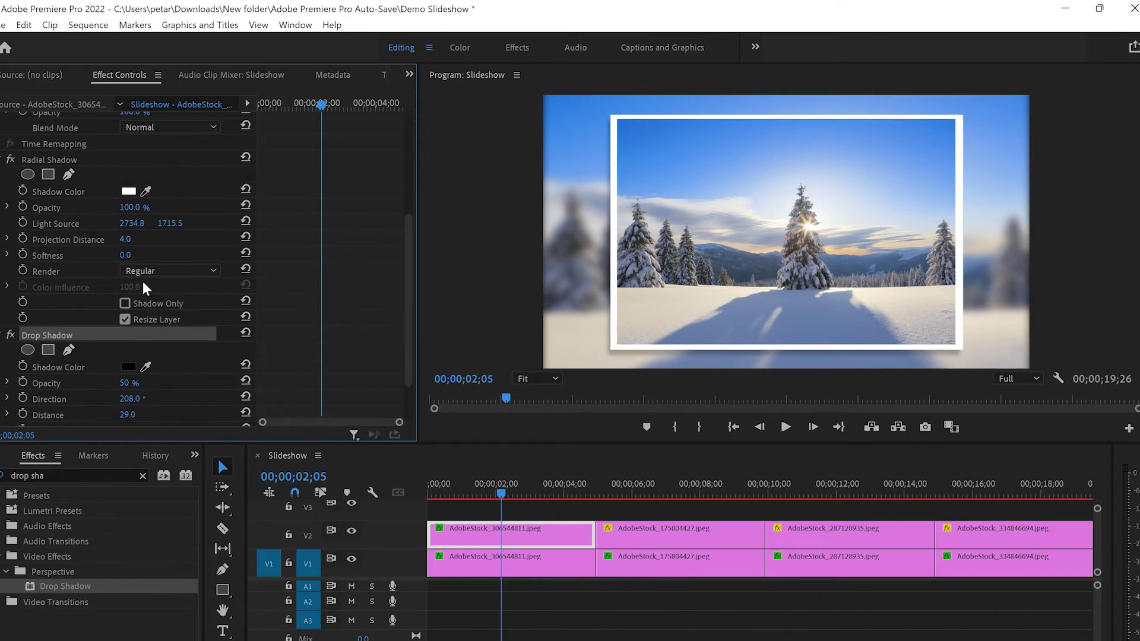
Copy the Radial Shadow and Drop Shadow onto V2 photos 2–4, then play to review.
left_click(76, 162)
left_click(57, 335)
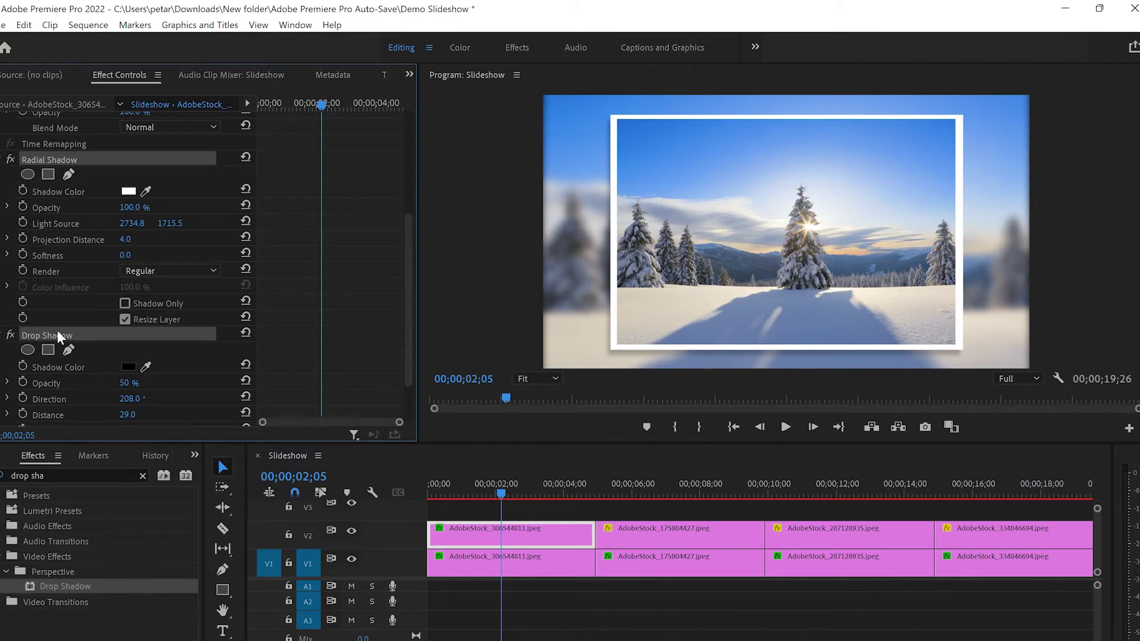
left_click_drag(642, 503, 985, 537)
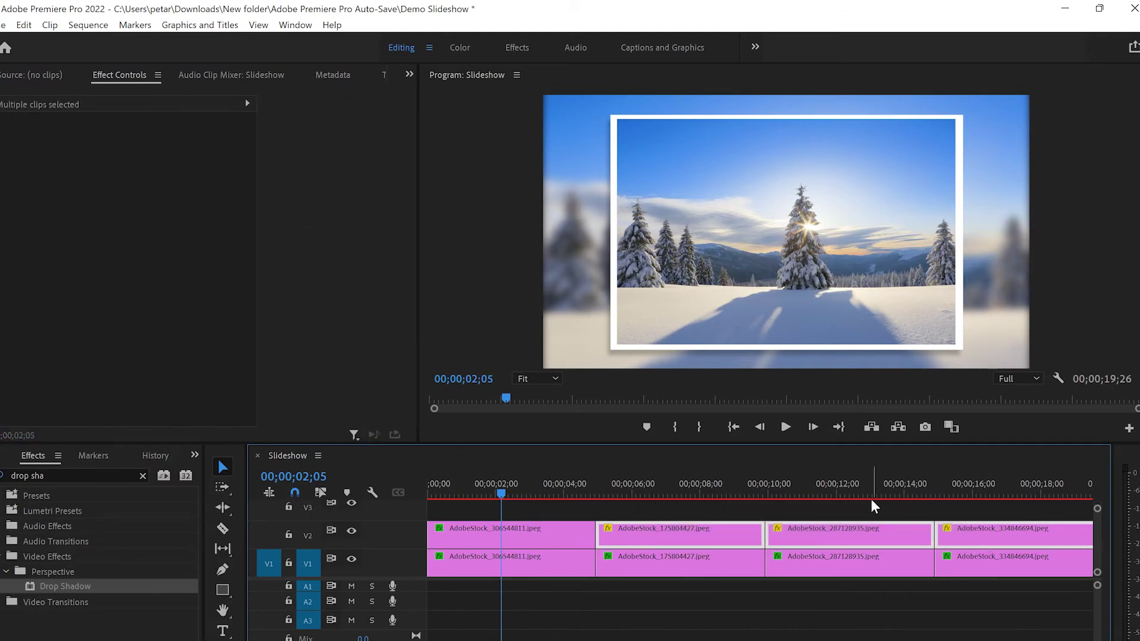
left_click_drag(839, 491, 772, 454)
key("space")
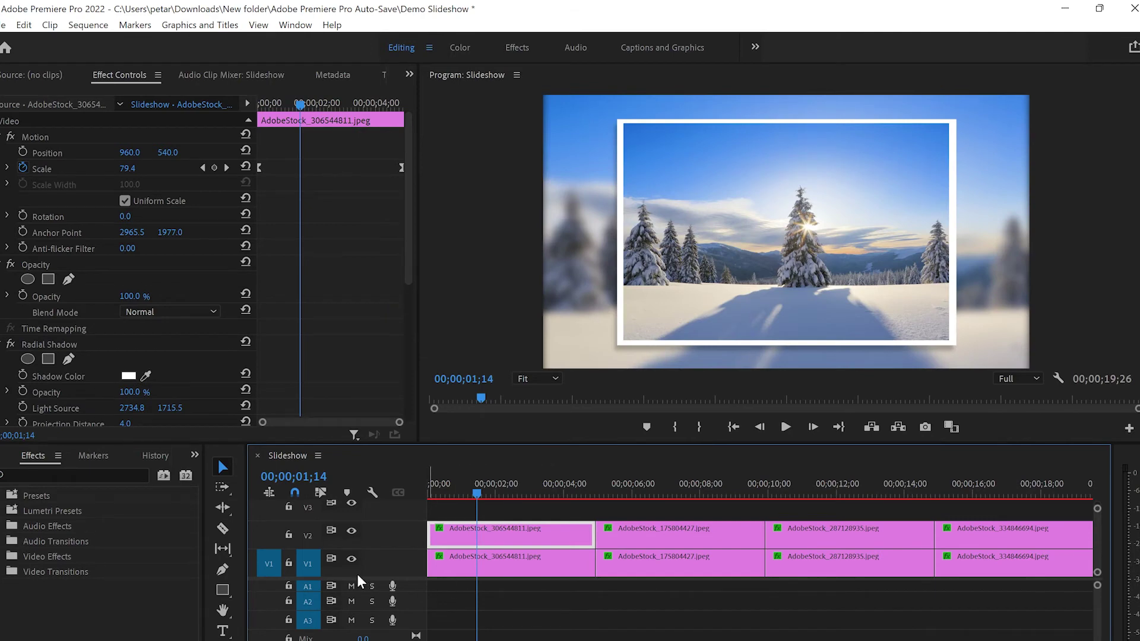
Search Effects for '3d' and apply Basic 3D to the first V2 photo.
left_click(90, 476)
type("3d")
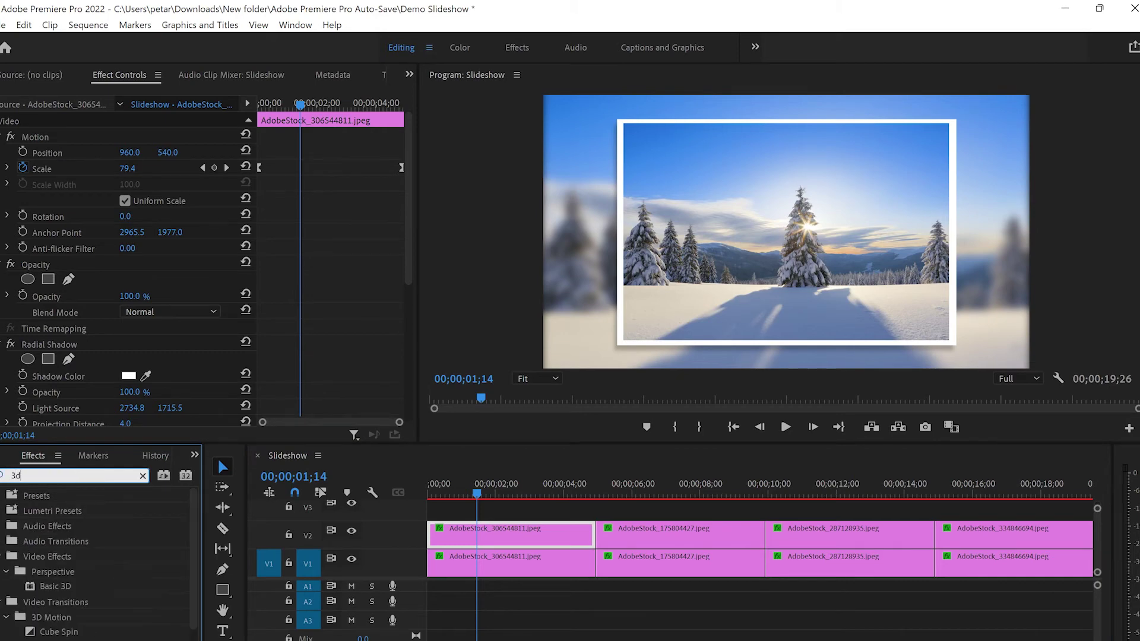
left_click(70, 587)
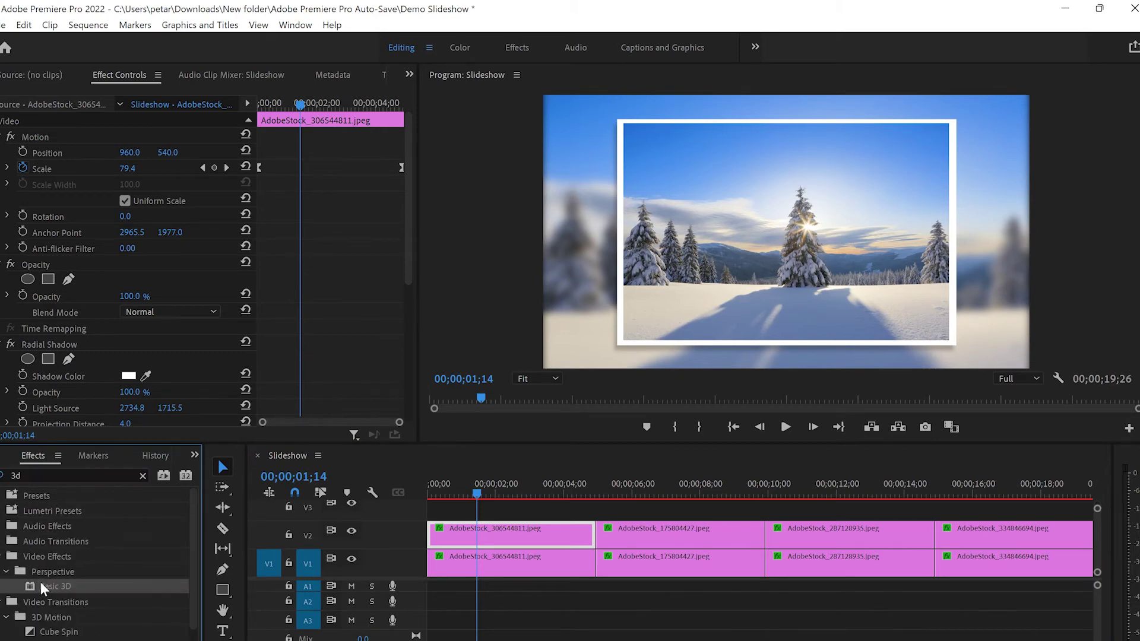
left_click_drag(52, 586, 477, 532)
left_click_drag(474, 493, 547, 491)
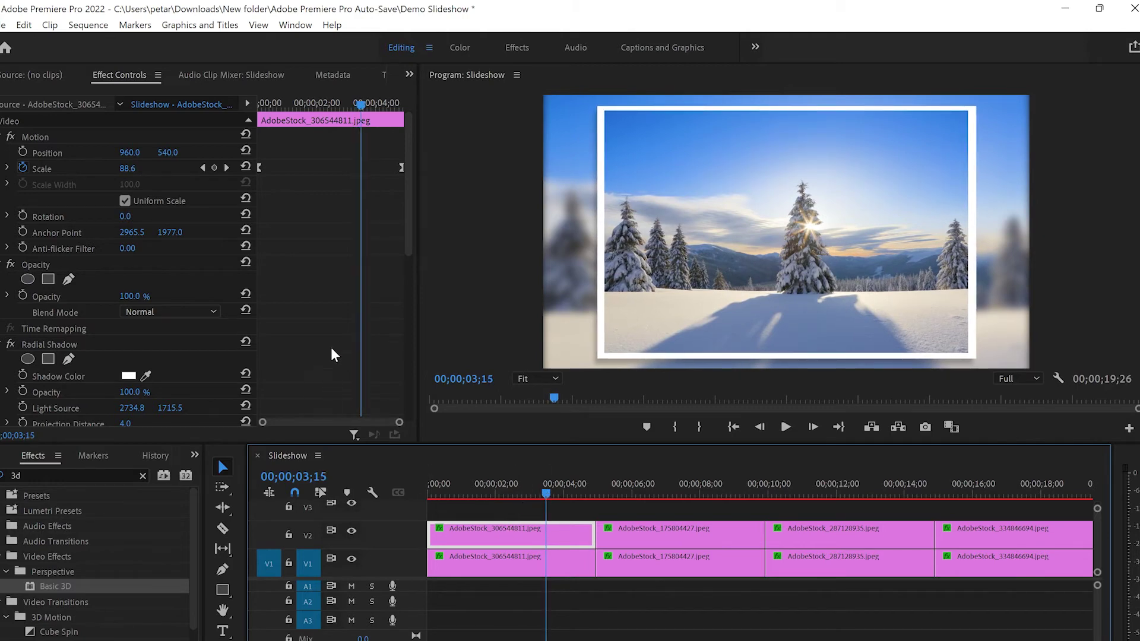
Set Basic 3D Swivel to 4 and Tilt to -3, and add a Swivel keyframe.
scroll(330, 348, "down", 7)
scroll(330, 357, "down", 1)
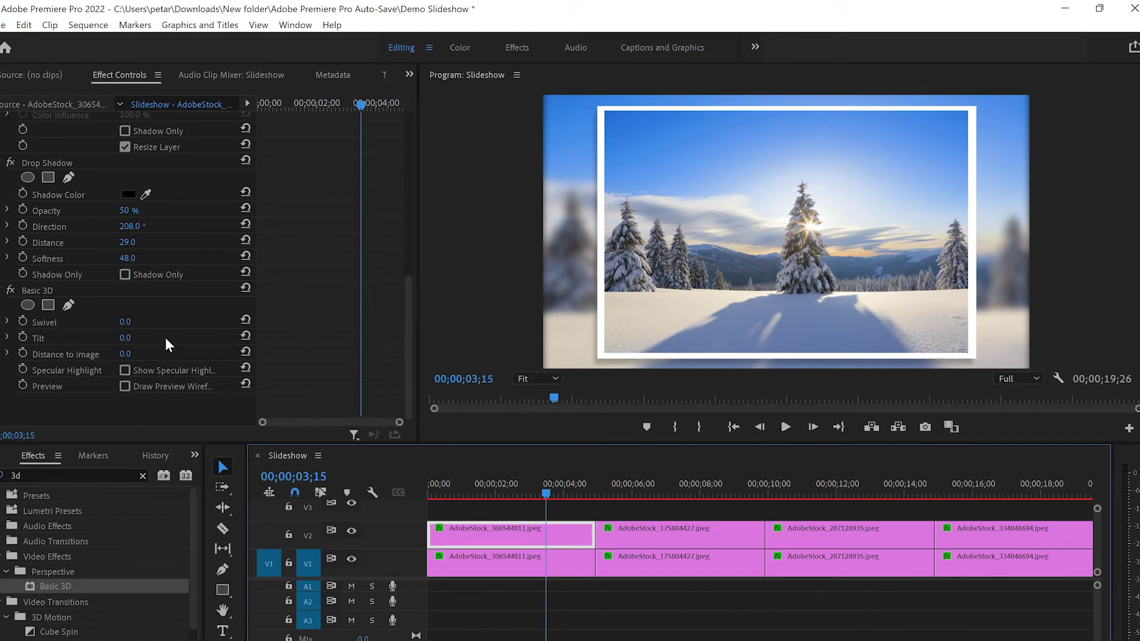
left_click(136, 319)
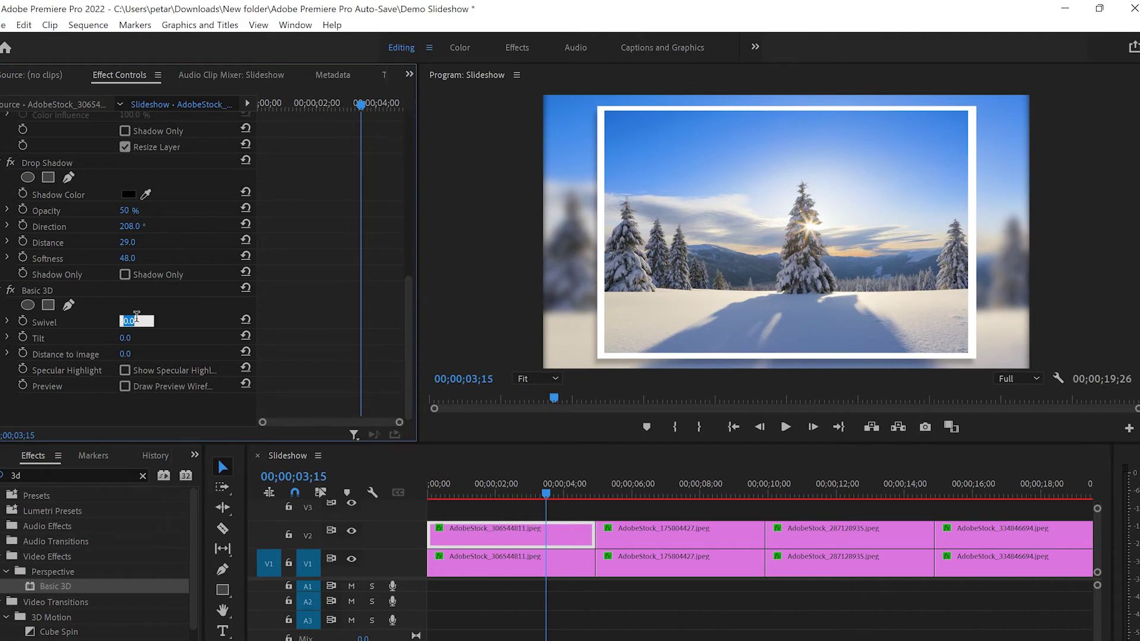
type("4")
key("Return")
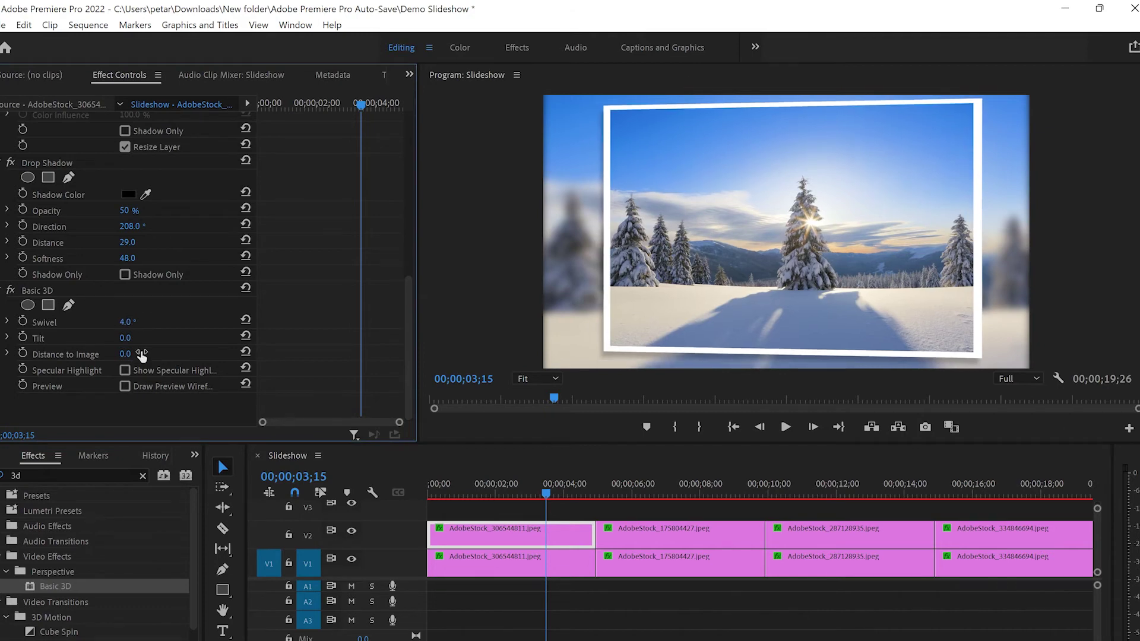
left_click(126, 338)
type("-3")
key("Return")
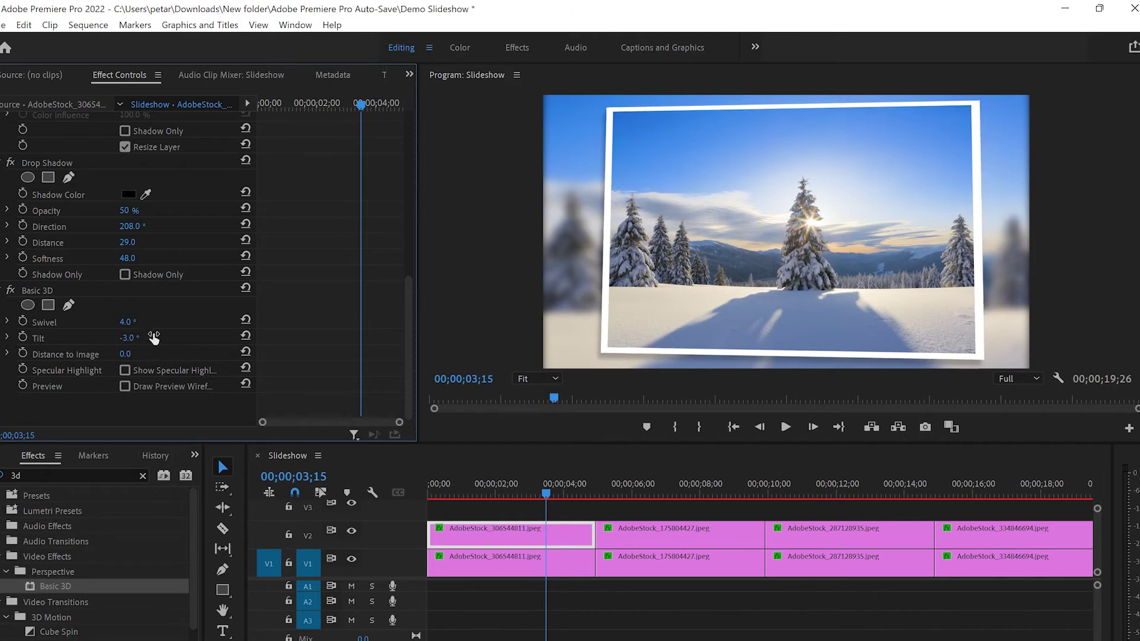
left_click(22, 322)
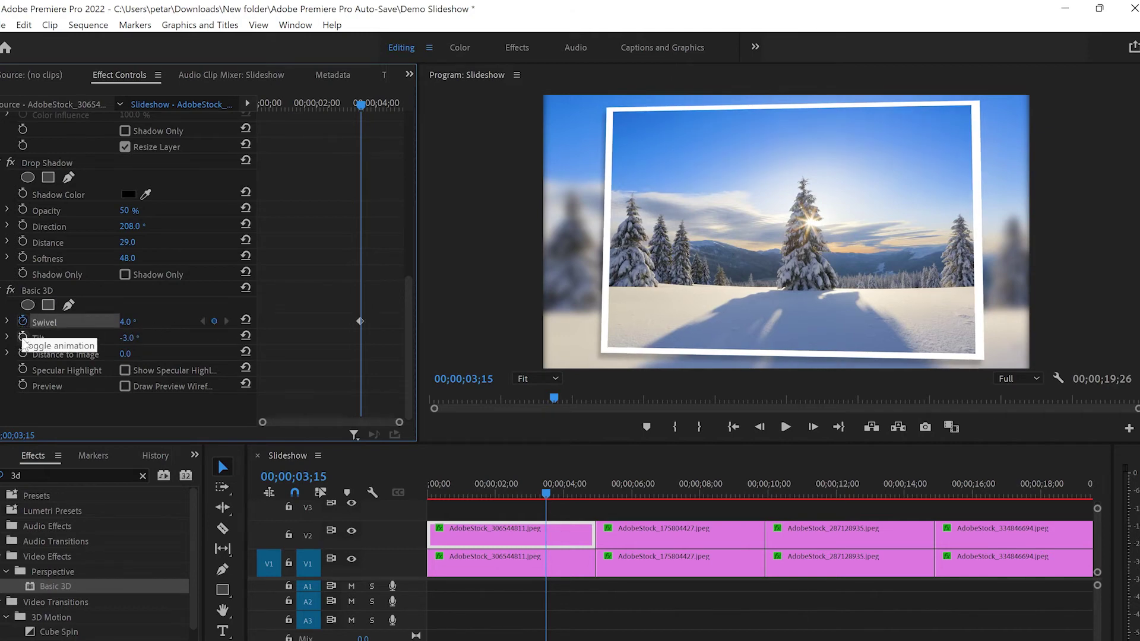
Add a Tilt keyframe and set the Swivel and Tilt keyframes to Ease In.
left_click(22, 338)
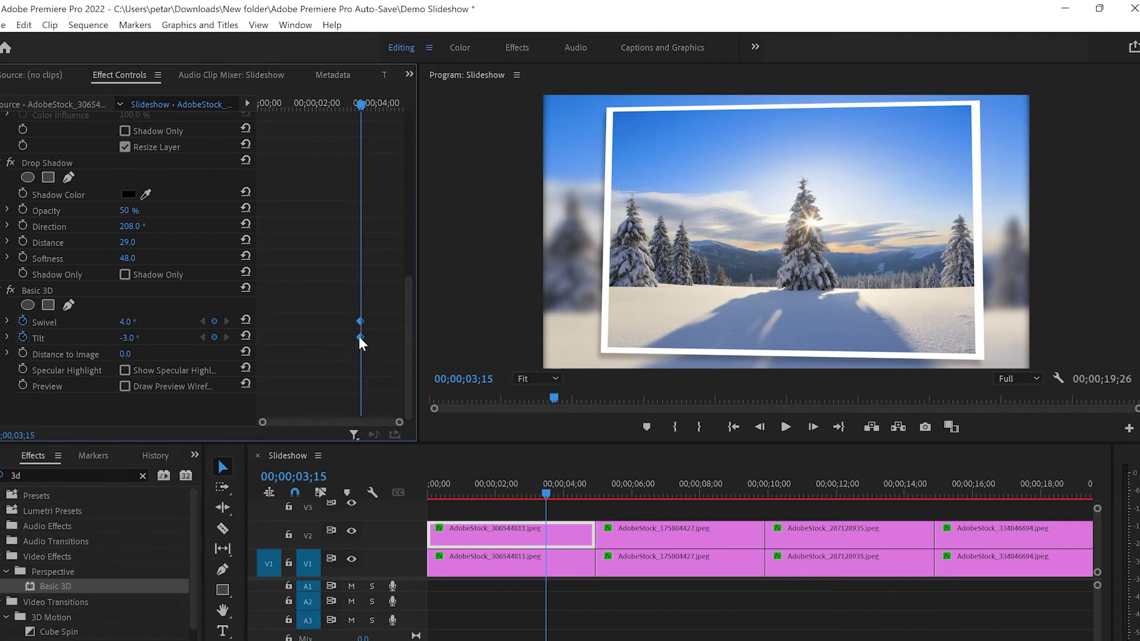
right_click(360, 339)
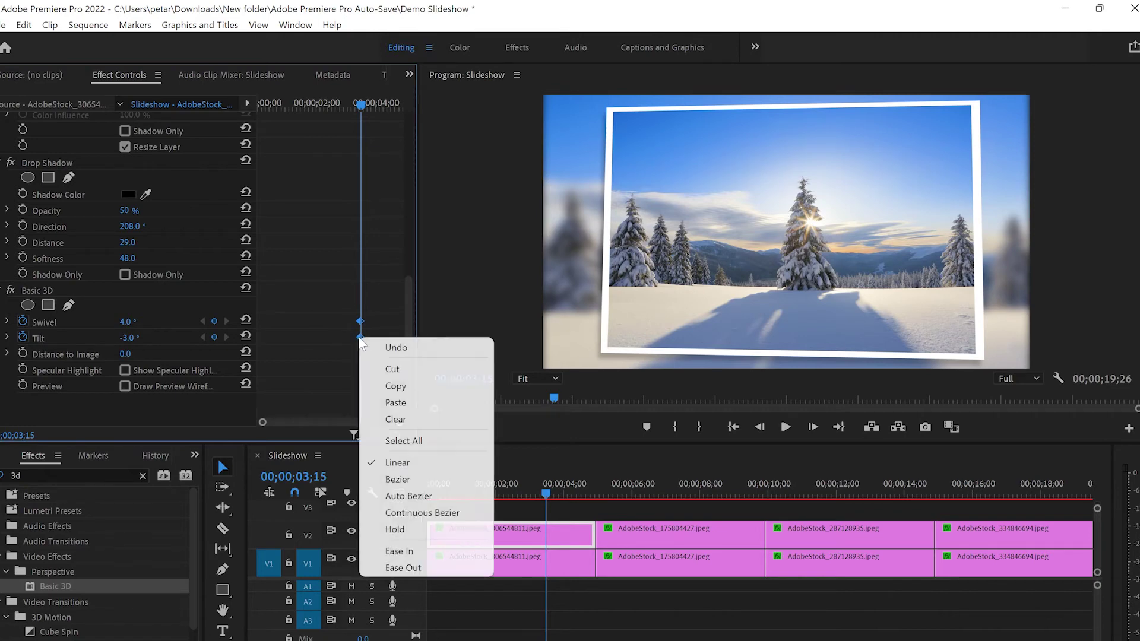
left_click(432, 552)
At about 02;04, key Swivel -3 and Tilt 4, set to Ease Out.
left_click_drag(356, 105, 321, 112)
left_click(136, 321)
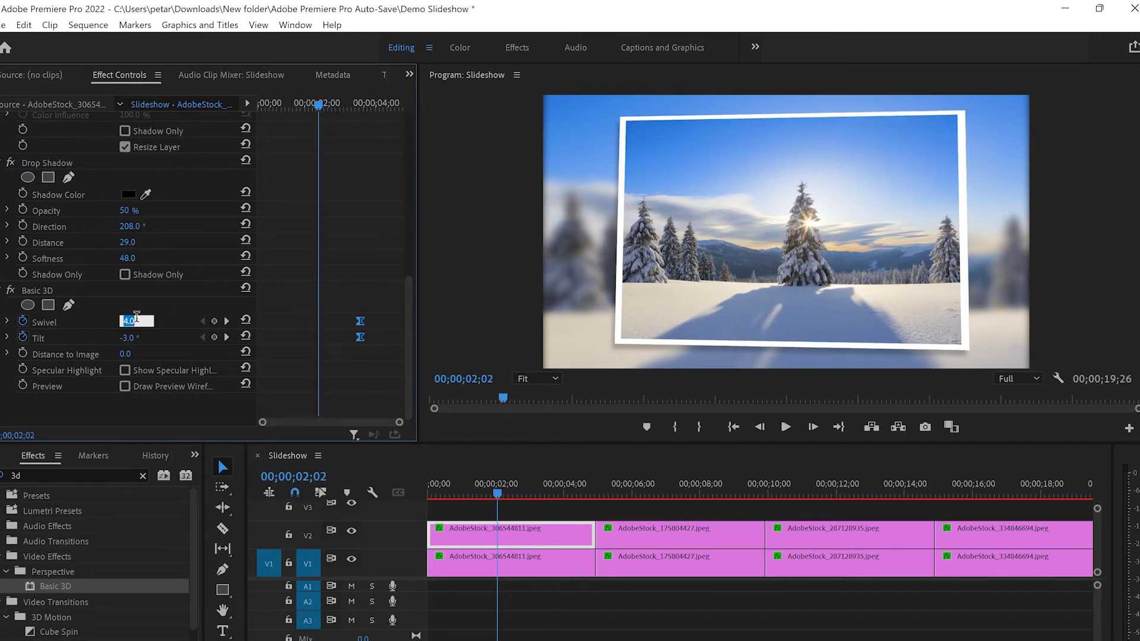
key("BackSpace")
type("-3")
key("Return")
left_click(136, 336)
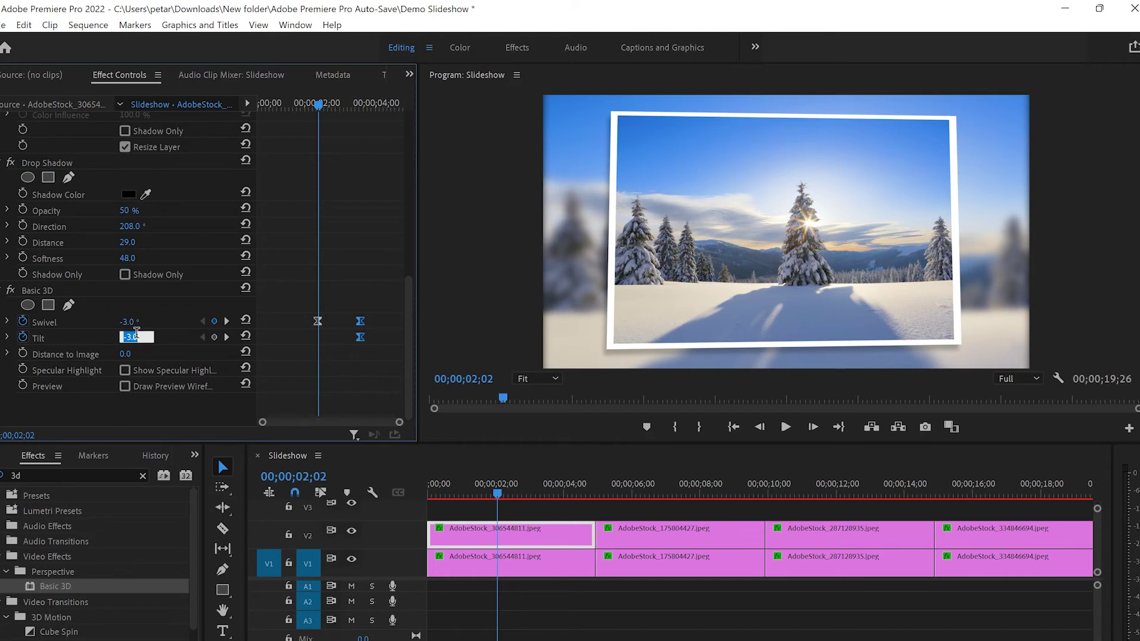
type("4")
key("Return")
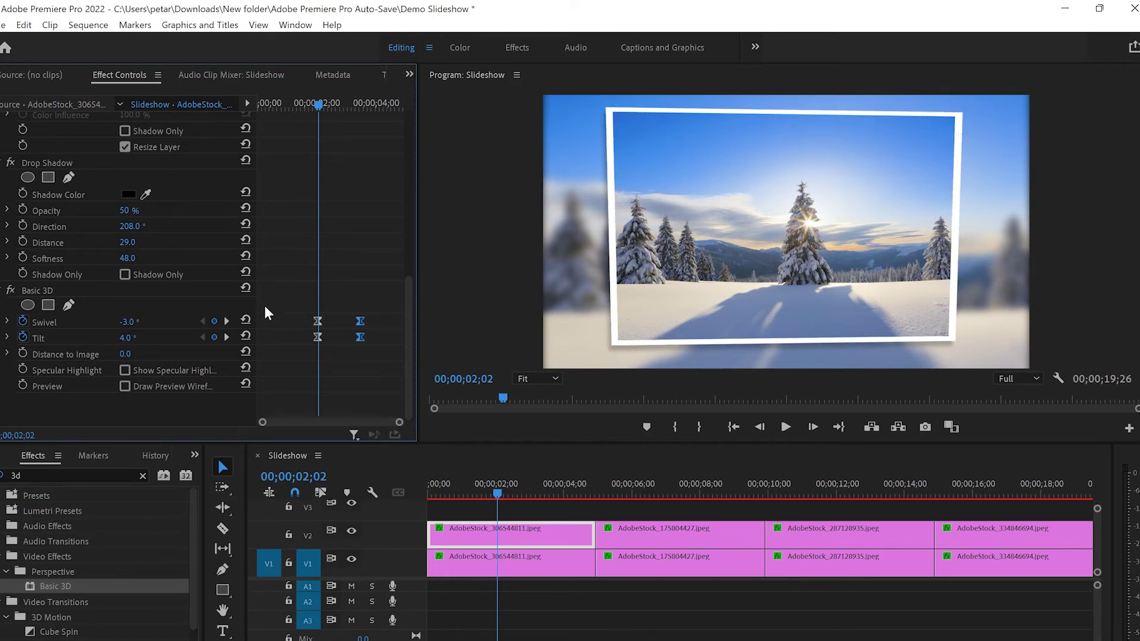
left_click_drag(334, 311, 308, 348)
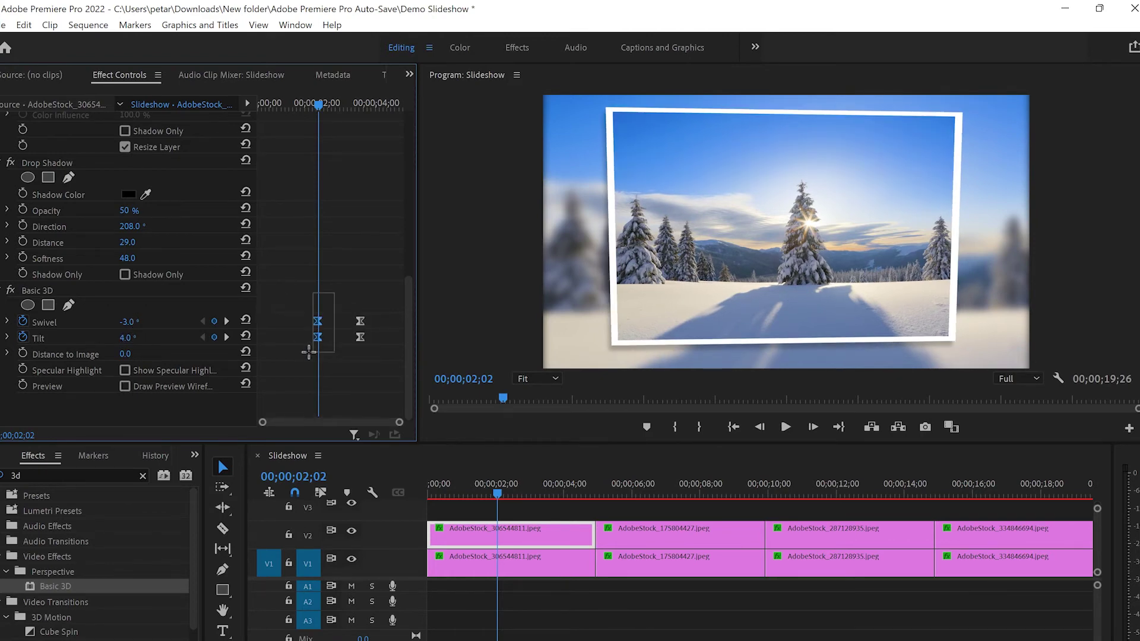
right_click(319, 324)
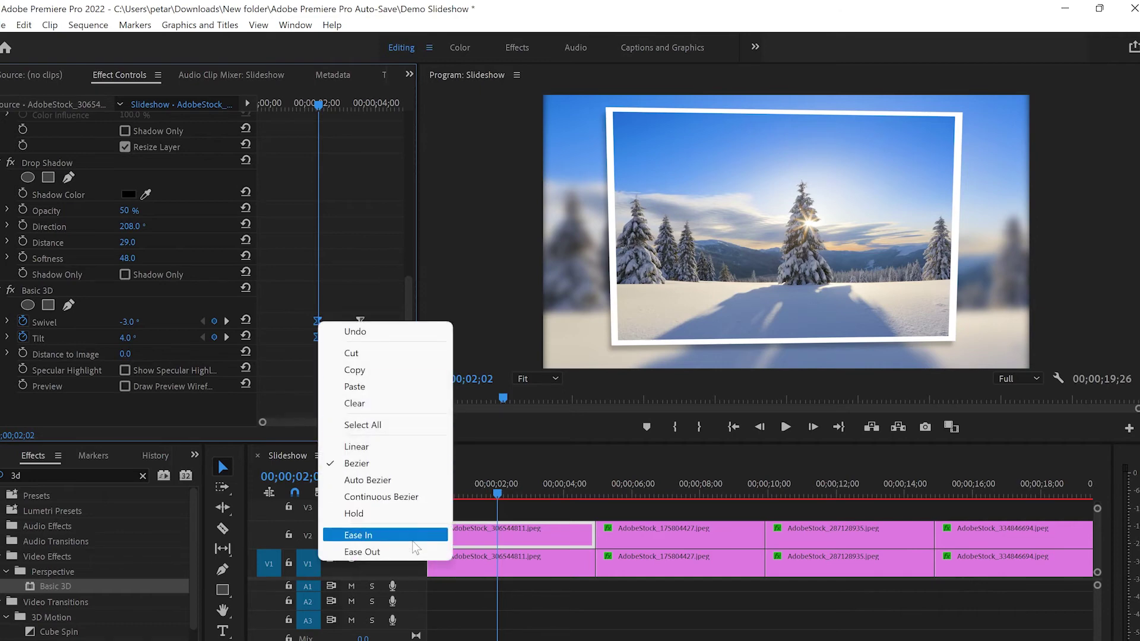
left_click(416, 551)
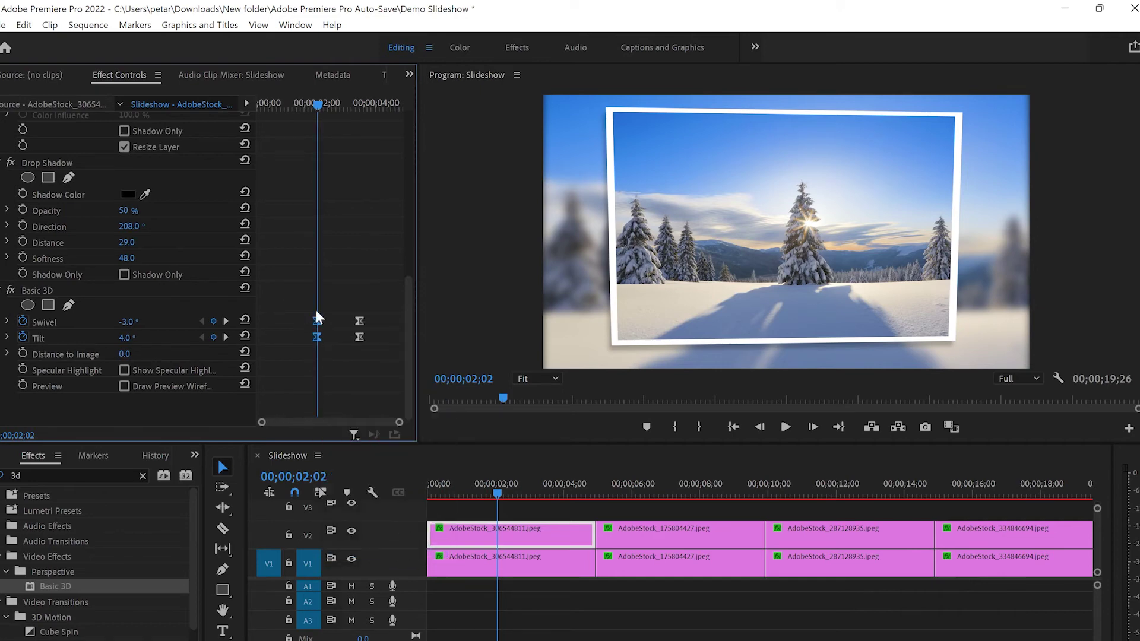
Move the keyframe pairs to the clip start and end, then play back the wobble.
left_click_drag(318, 327, 253, 331)
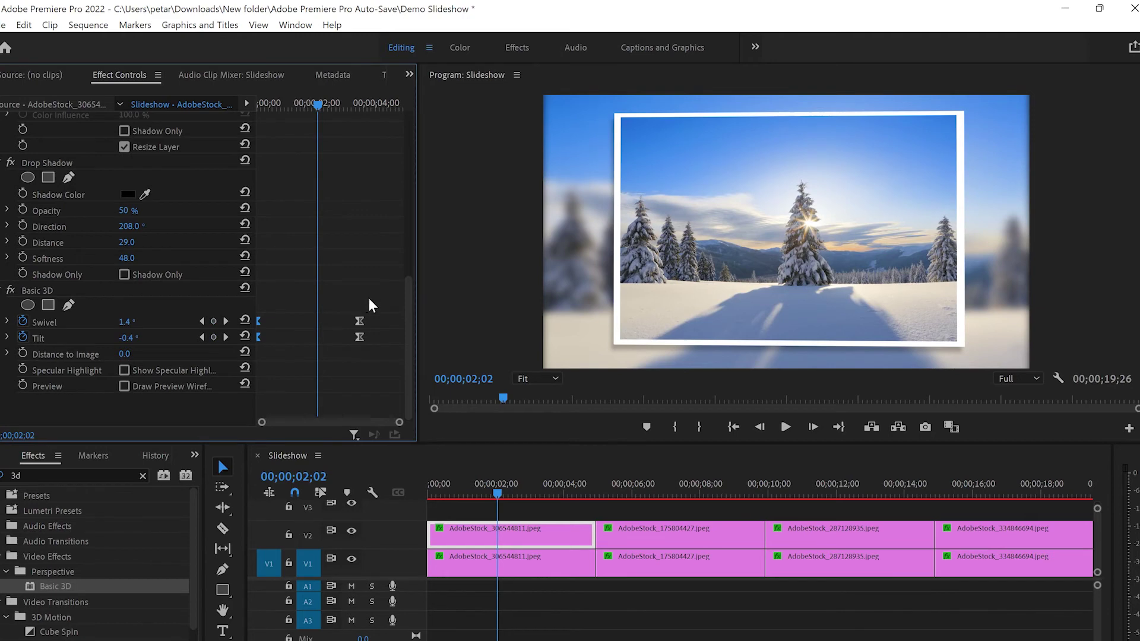
left_click_drag(346, 303, 369, 349)
left_click_drag(362, 318, 410, 326)
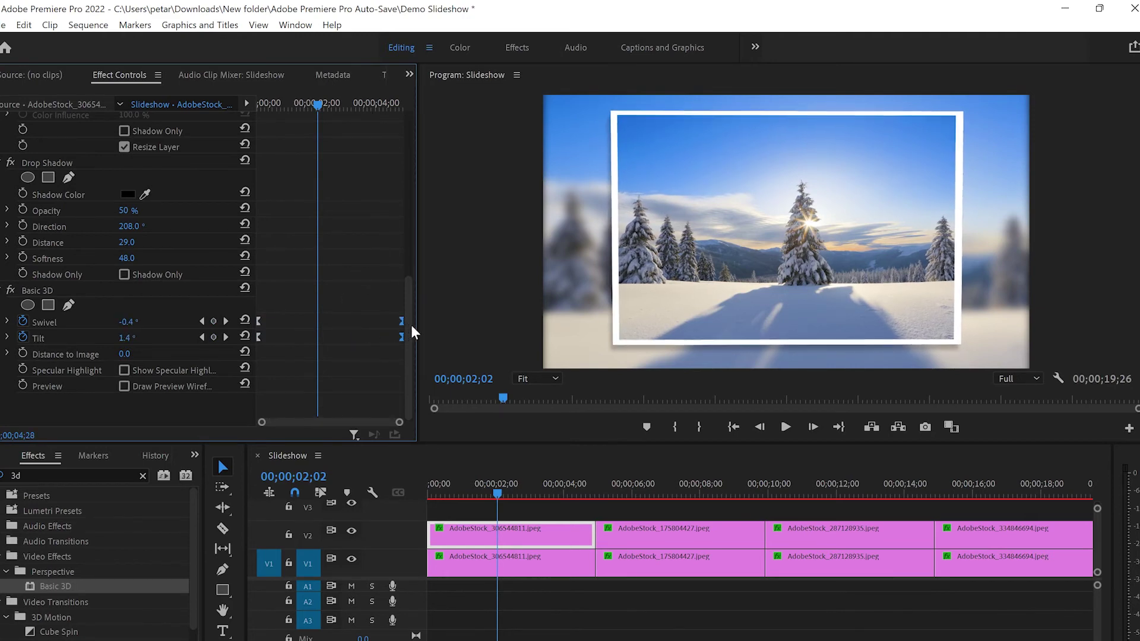
left_click_drag(492, 490, 412, 489)
key("space")
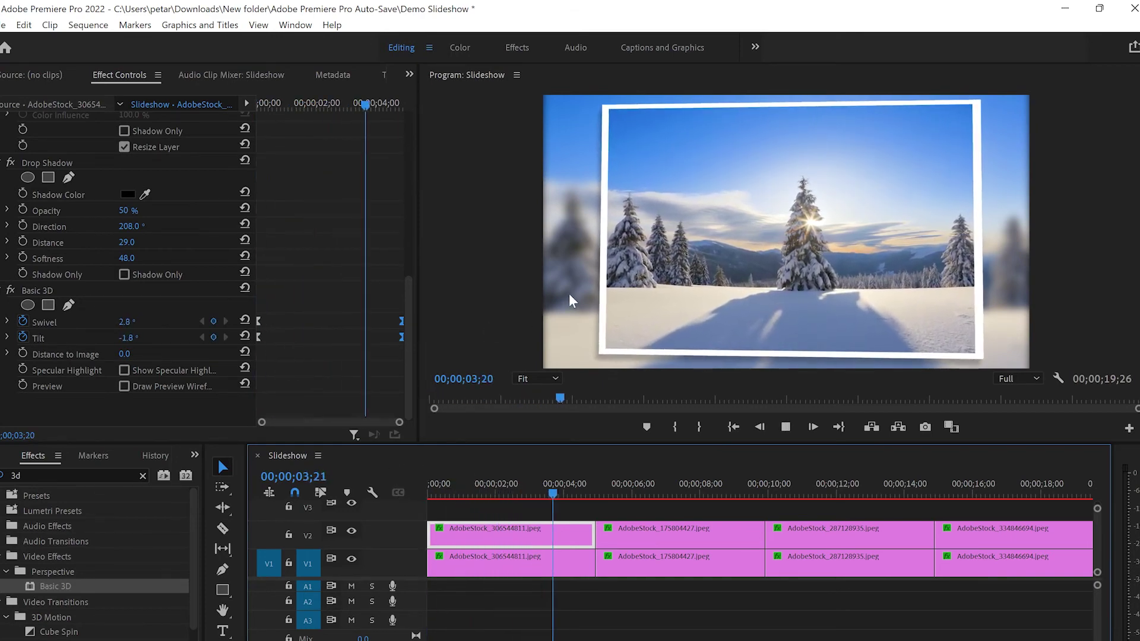
key("space")
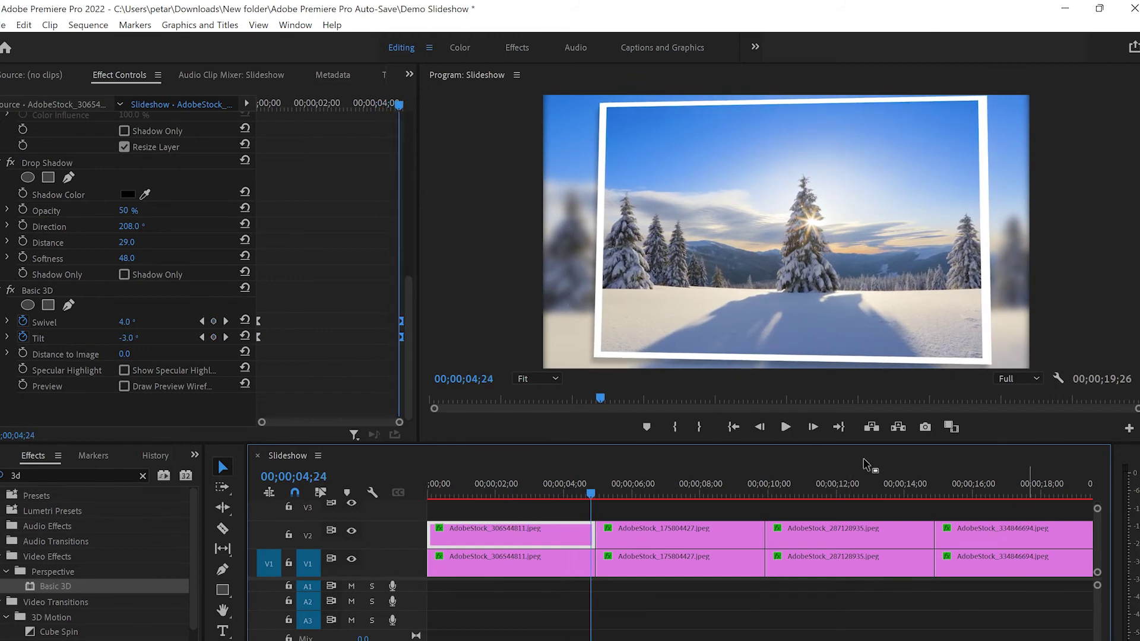
scroll(350, 335, "up", 4)
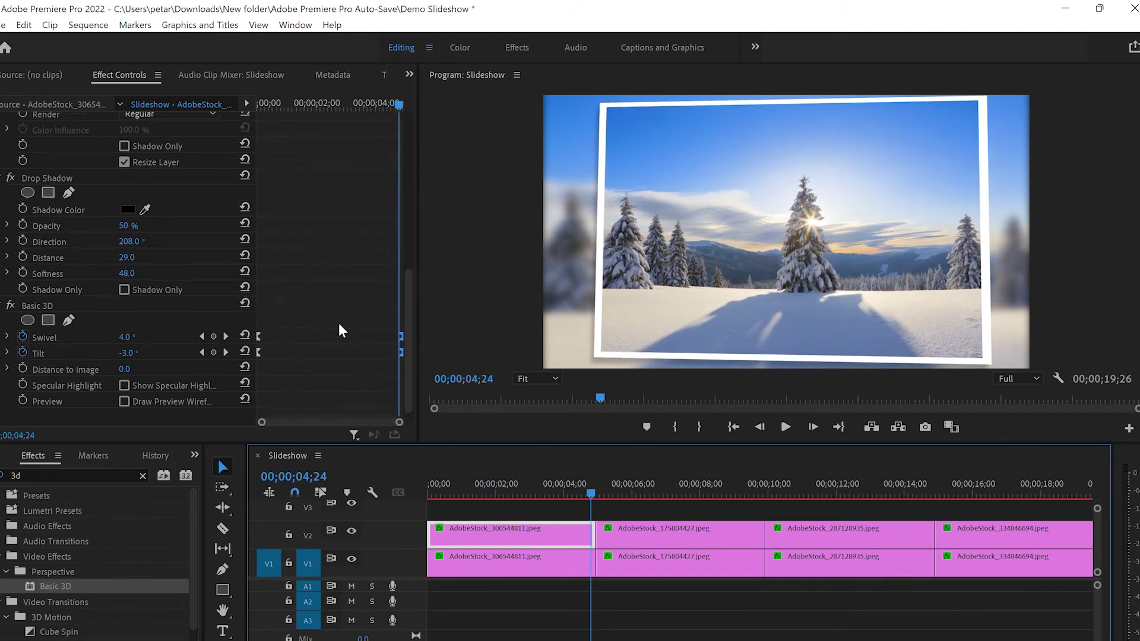
scroll(323, 353, "down", 3)
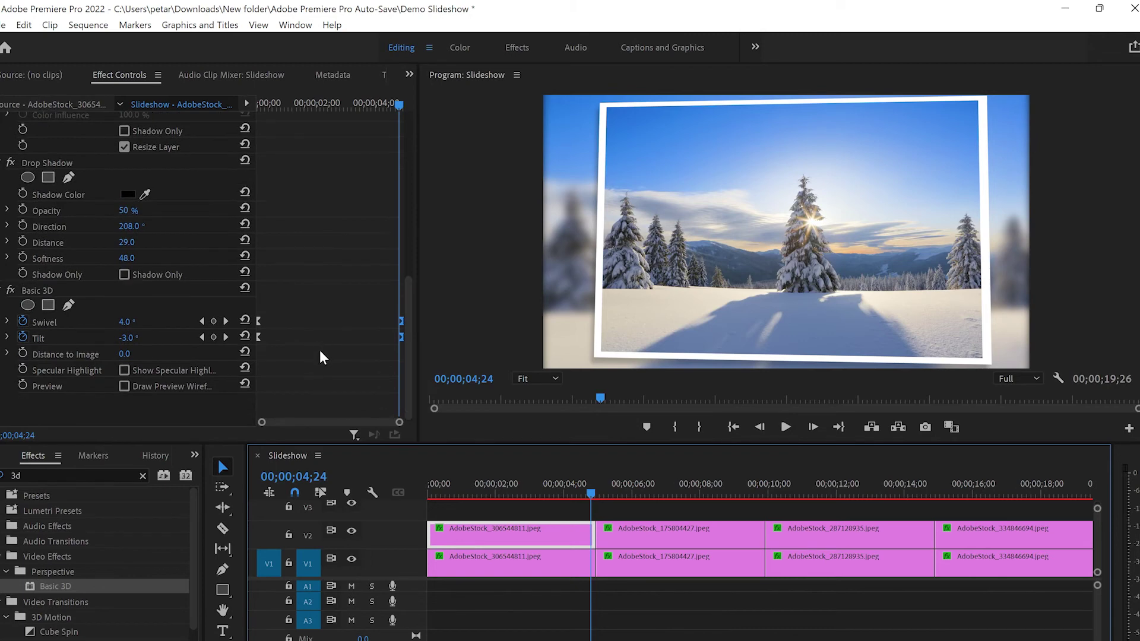
left_click(48, 290)
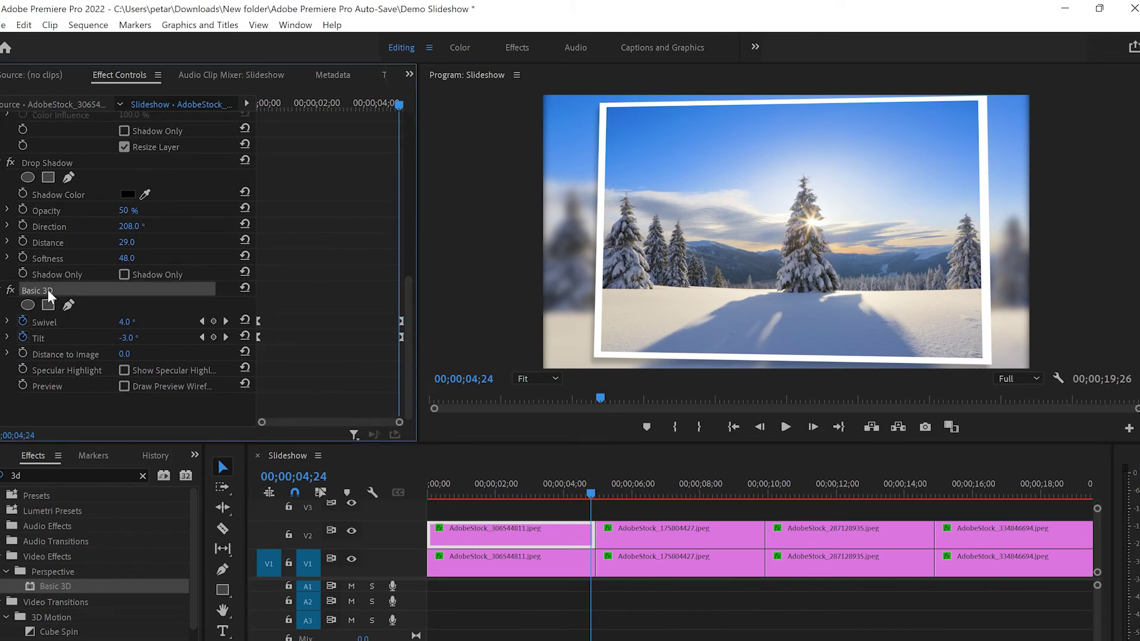
Select the V2 photo clips and scrub the playhead through the second photo.
left_click_drag(674, 503, 992, 529)
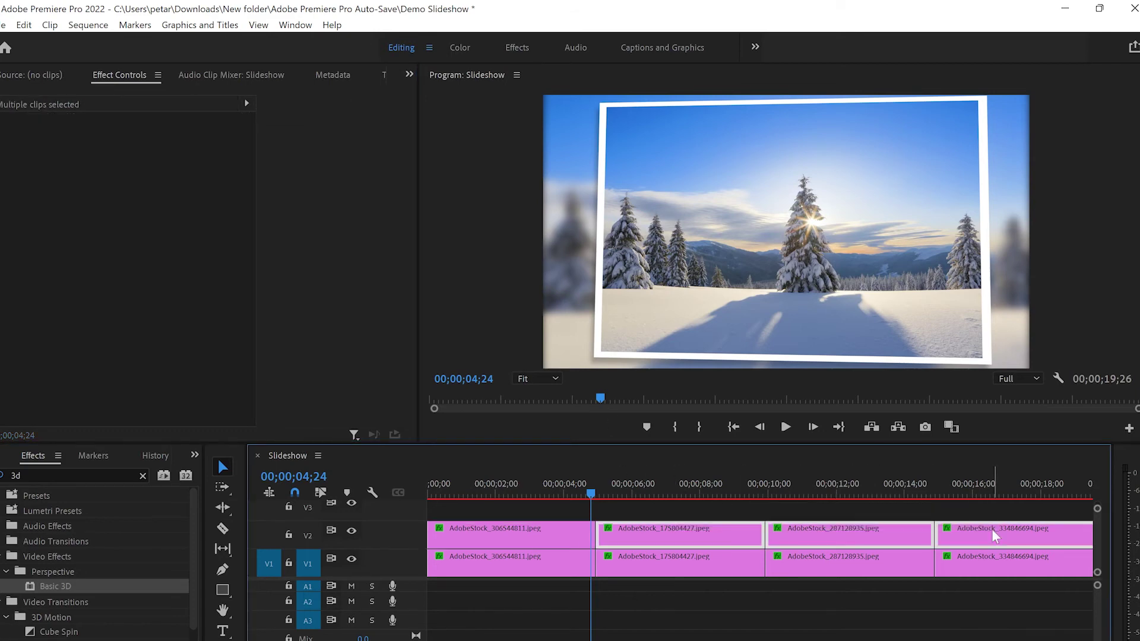
left_click_drag(582, 485, 989, 470)
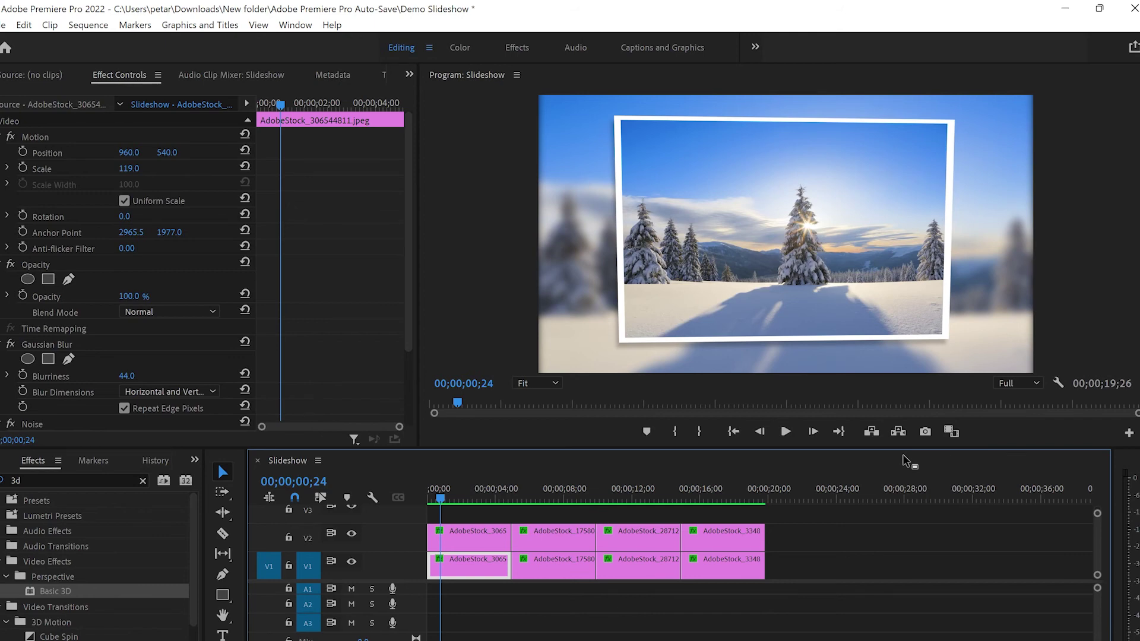
Search Effects for 'slide' and drop Slide transitions onto the photo cuts on V2 and V1.
left_click(143, 481)
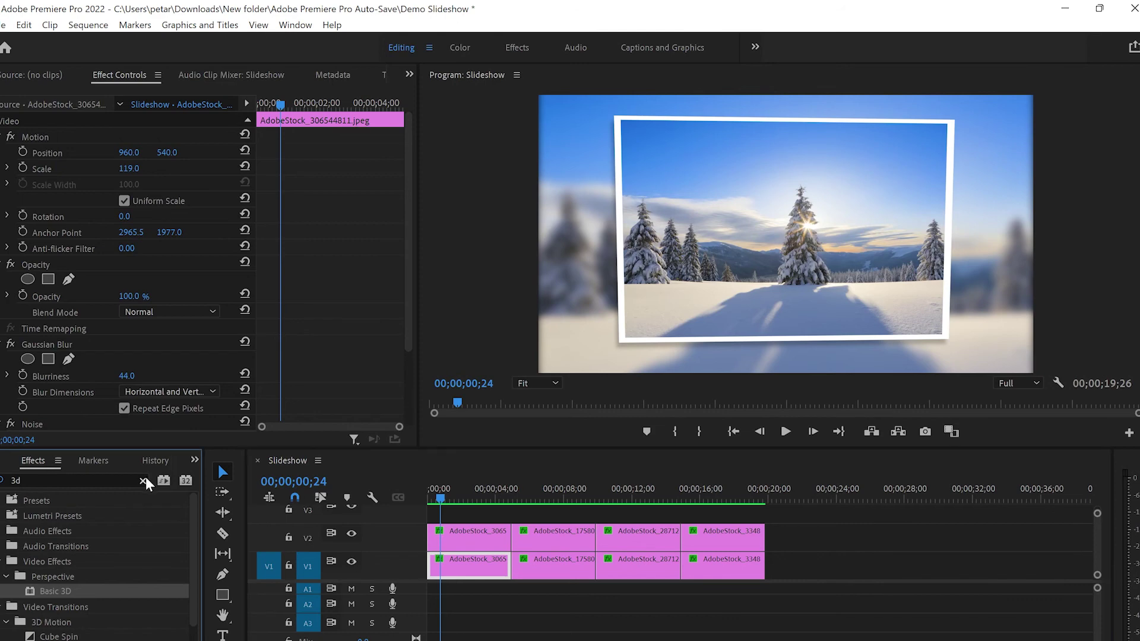
left_click(103, 481)
type("slide")
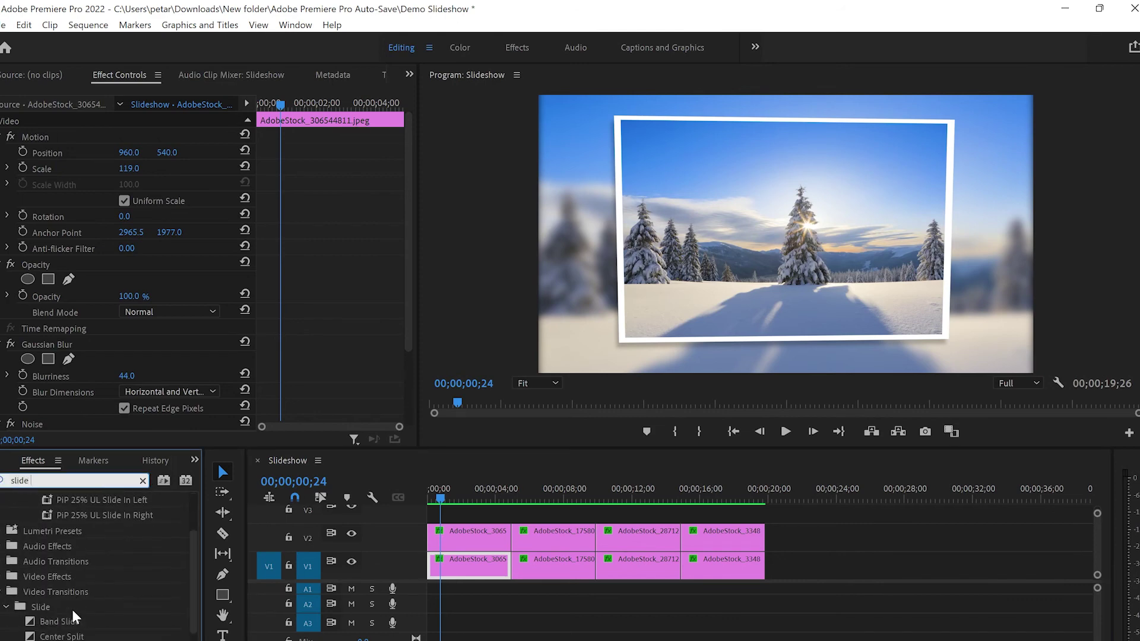
scroll(72, 609, "down", 1)
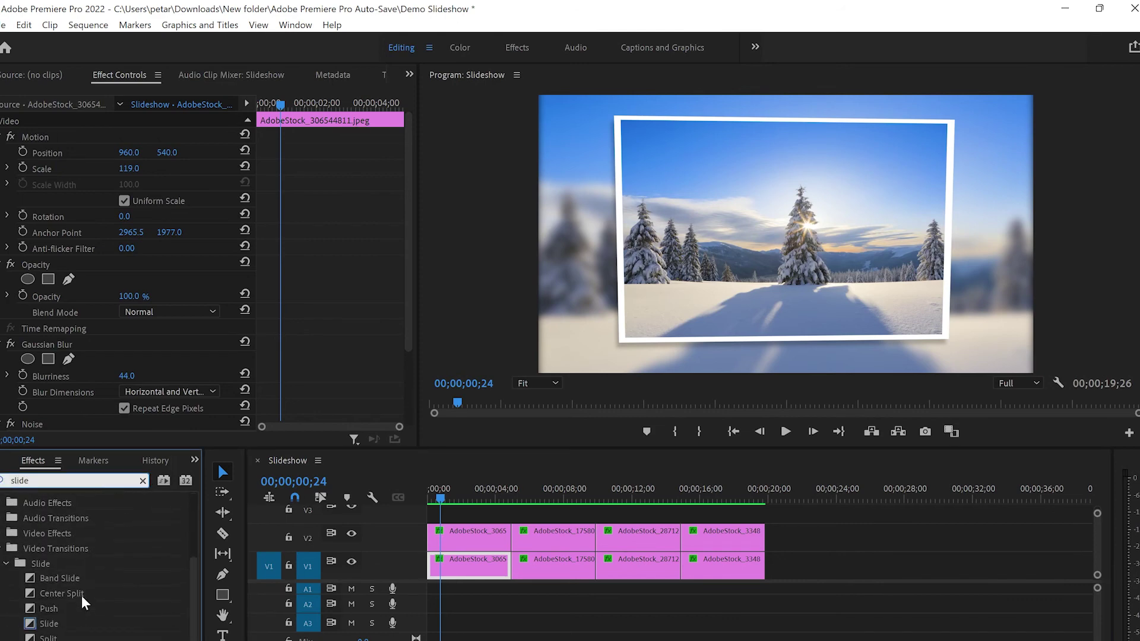
left_click(66, 622)
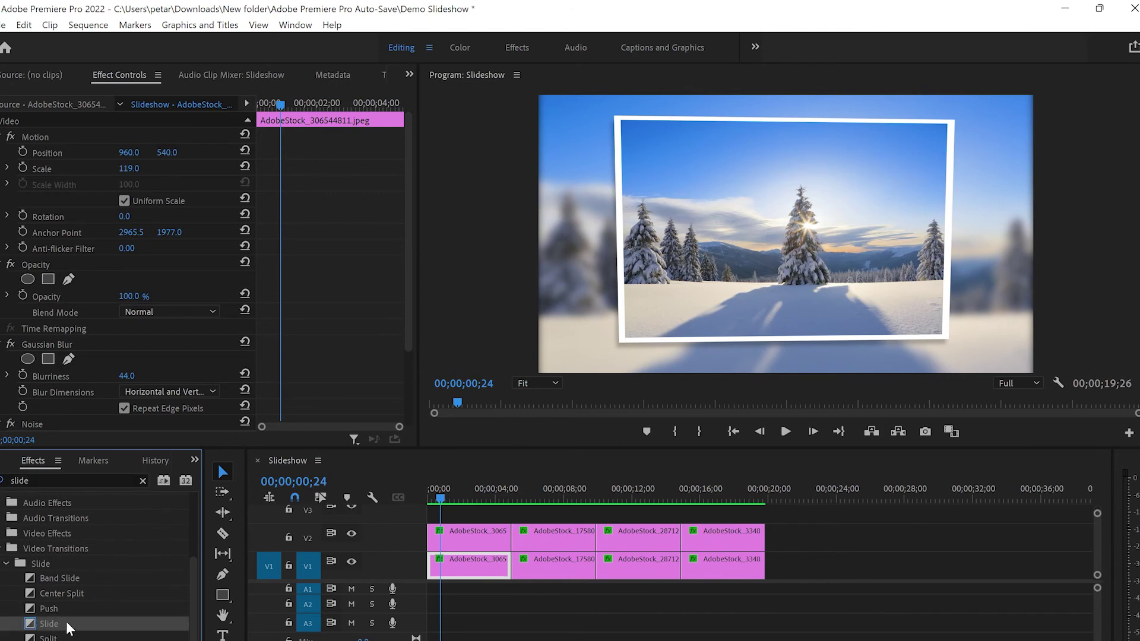
left_click_drag(60, 629, 505, 562)
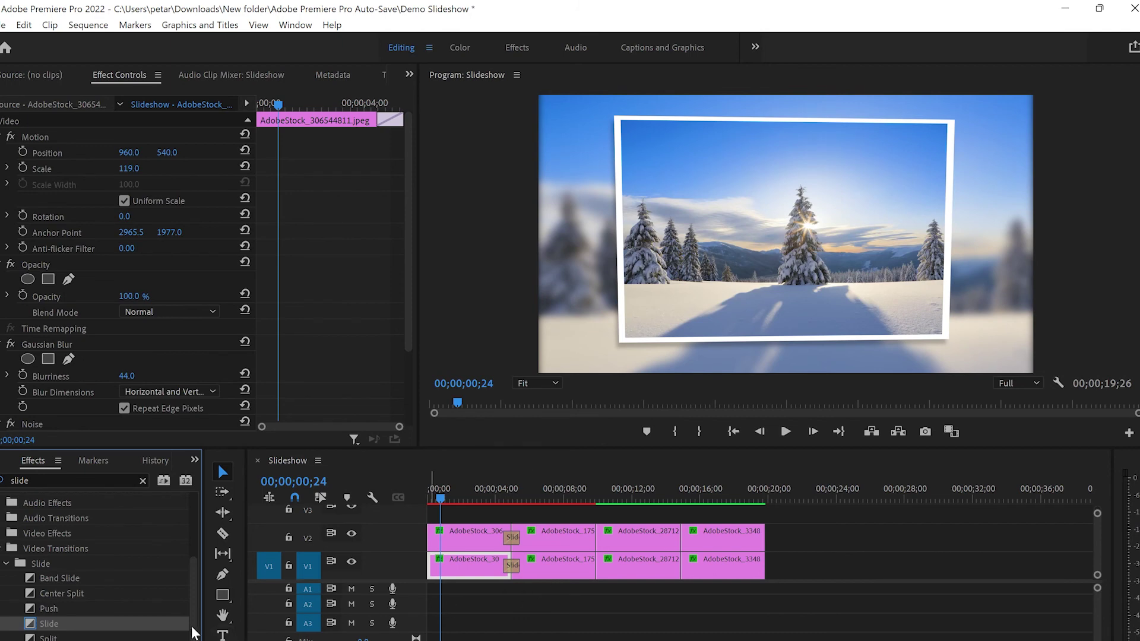
left_click_drag(65, 630, 596, 537)
left_click_drag(74, 623, 596, 565)
left_click_drag(89, 631, 680, 538)
left_click_drag(73, 633, 682, 566)
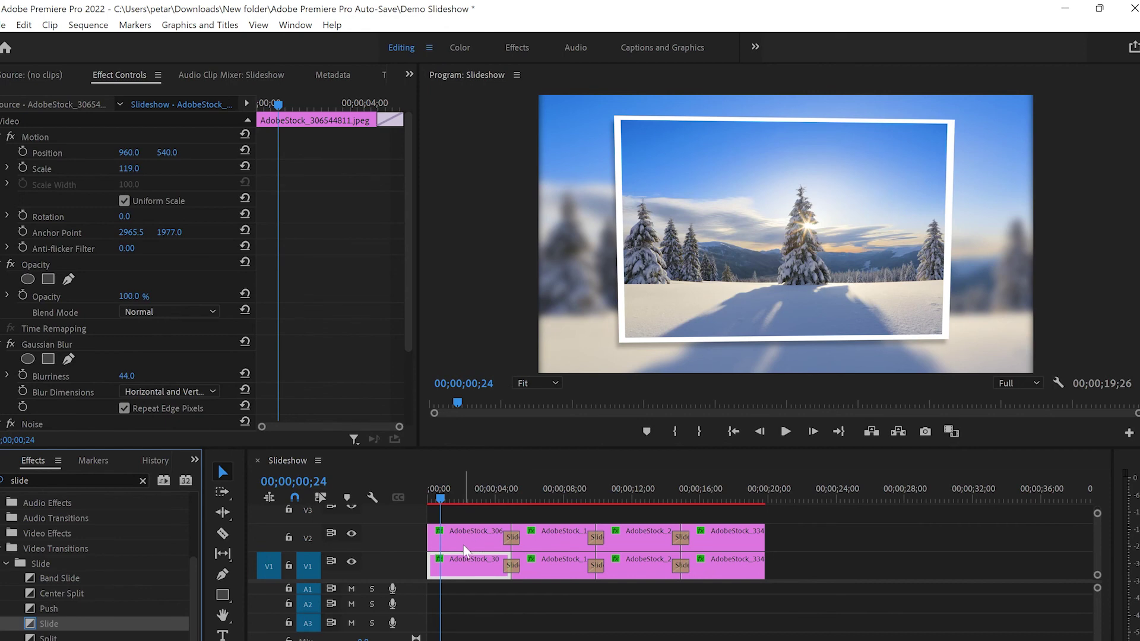
Set the first V1 Slide transition's direction to North to South.
left_click(512, 537)
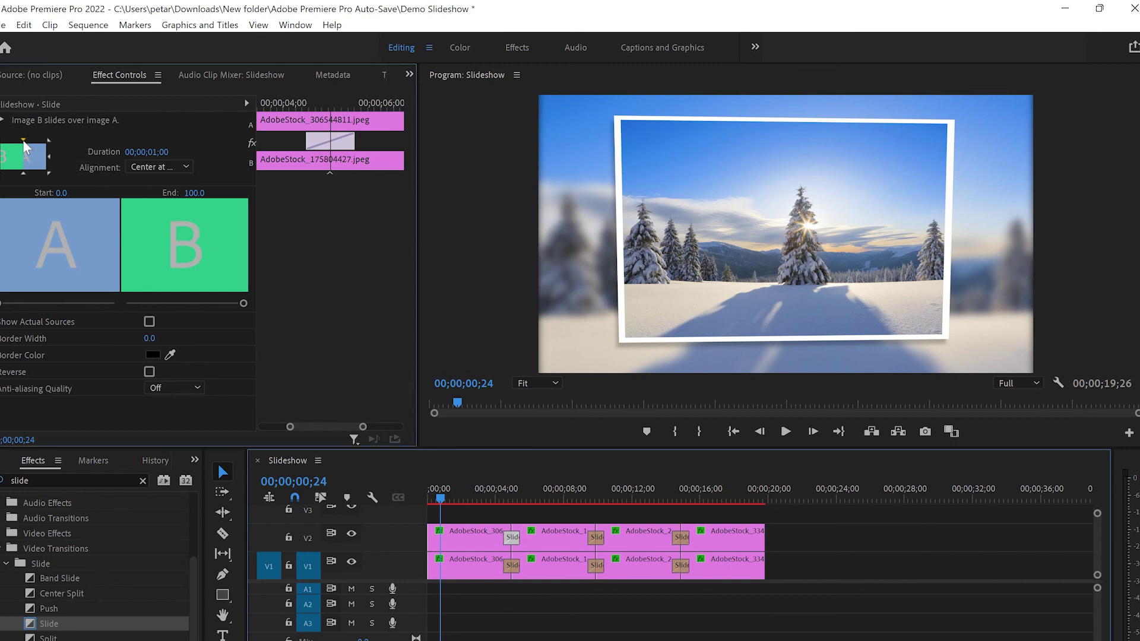
left_click(511, 567)
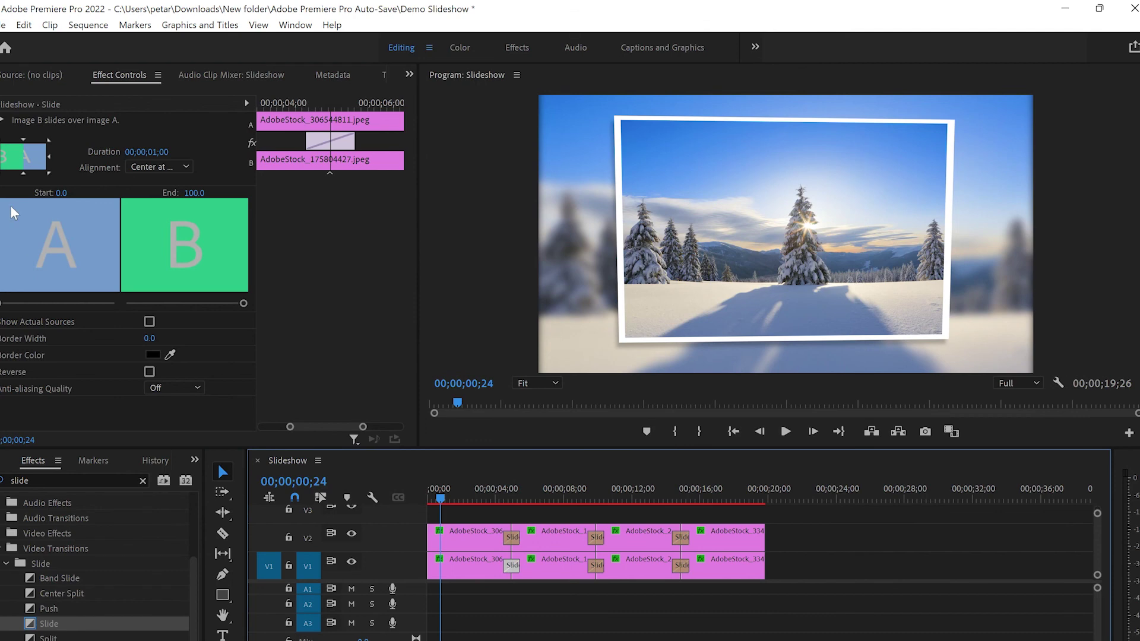
left_click(23, 145)
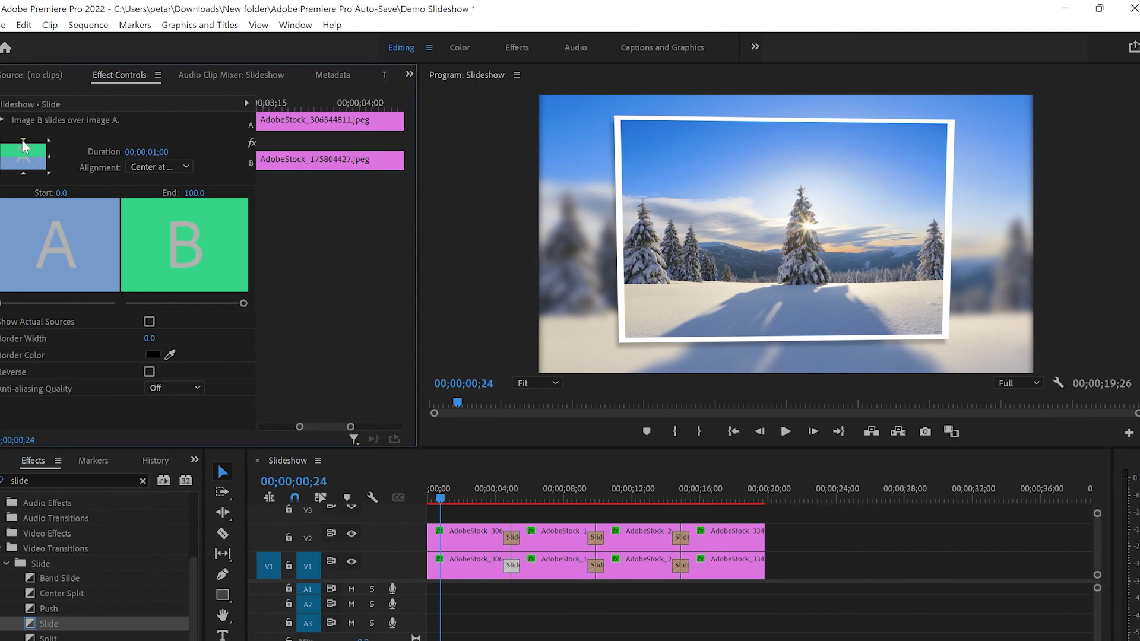
left_click(445, 501)
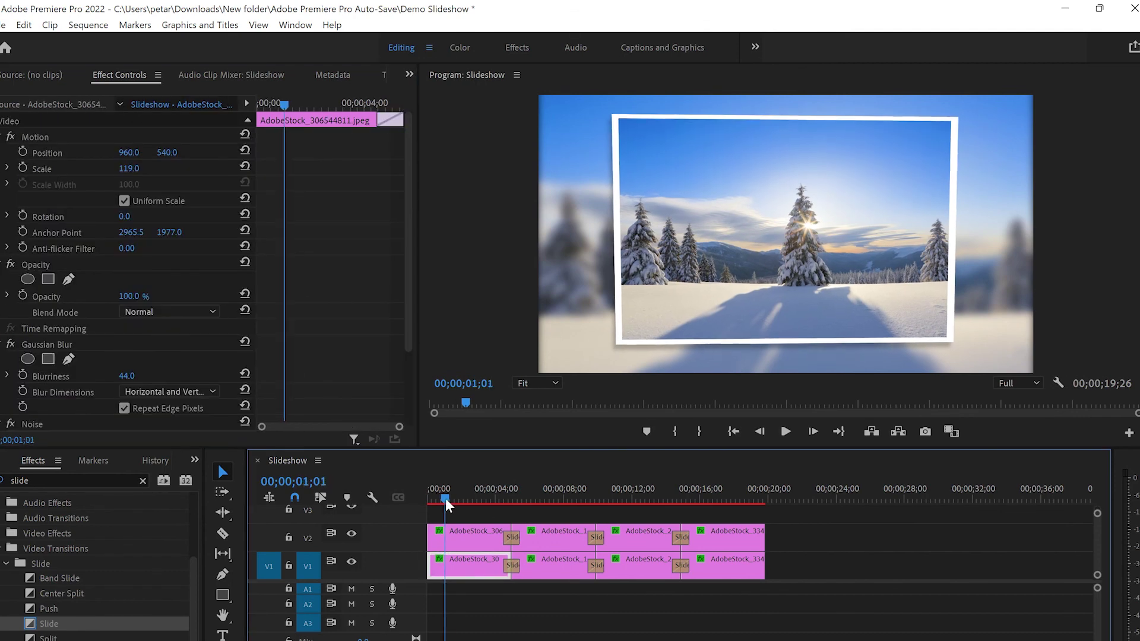